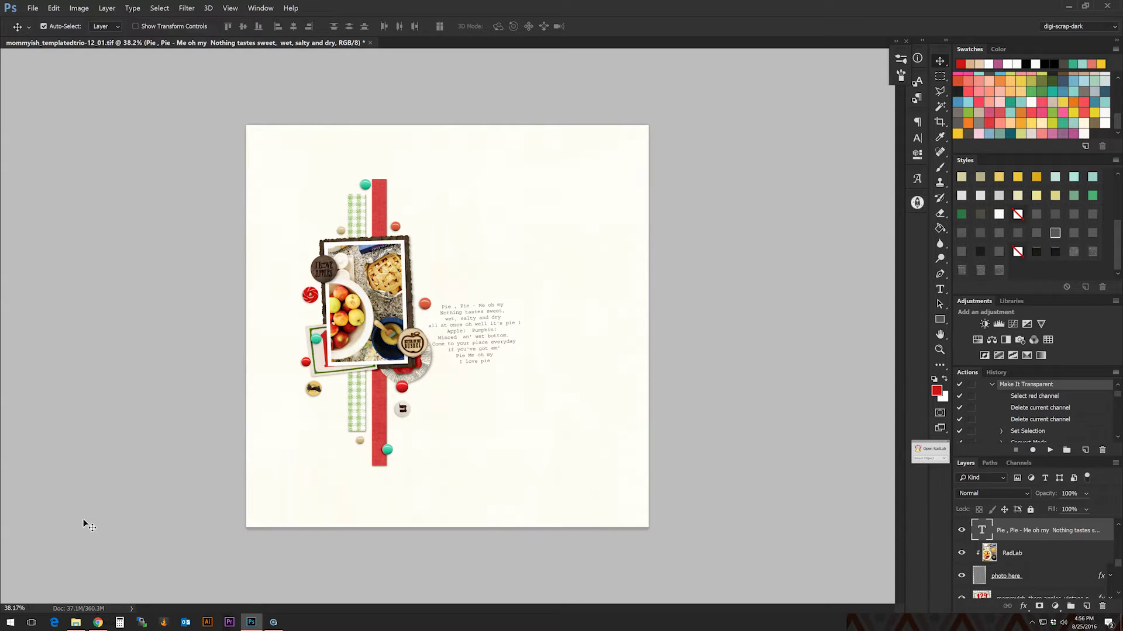
- Open alabau_handwritten-stamp_pie.png from the stamps folder as its own document
{"action": "scroll", "coordinate": [412, 319], "scroll_direction": "up", "scroll_amount": 3}
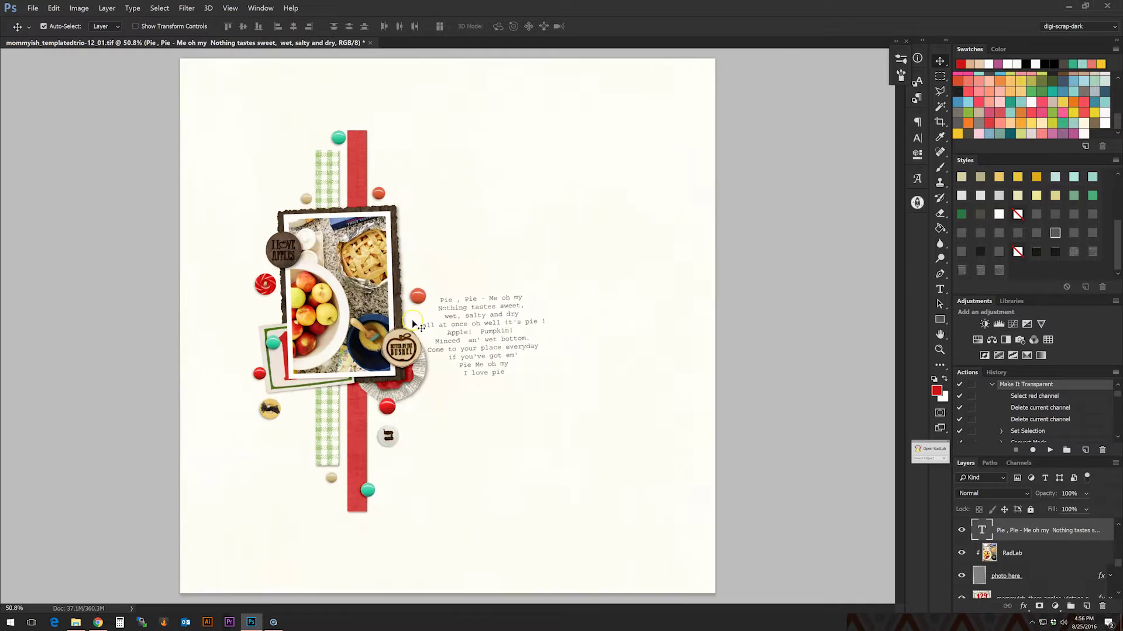
{"action": "scroll", "coordinate": [412, 319], "scroll_direction": "down", "scroll_amount": 1}
{"action": "left_click", "coordinate": [456, 323]}
{"action": "left_click", "coordinate": [33, 9]}
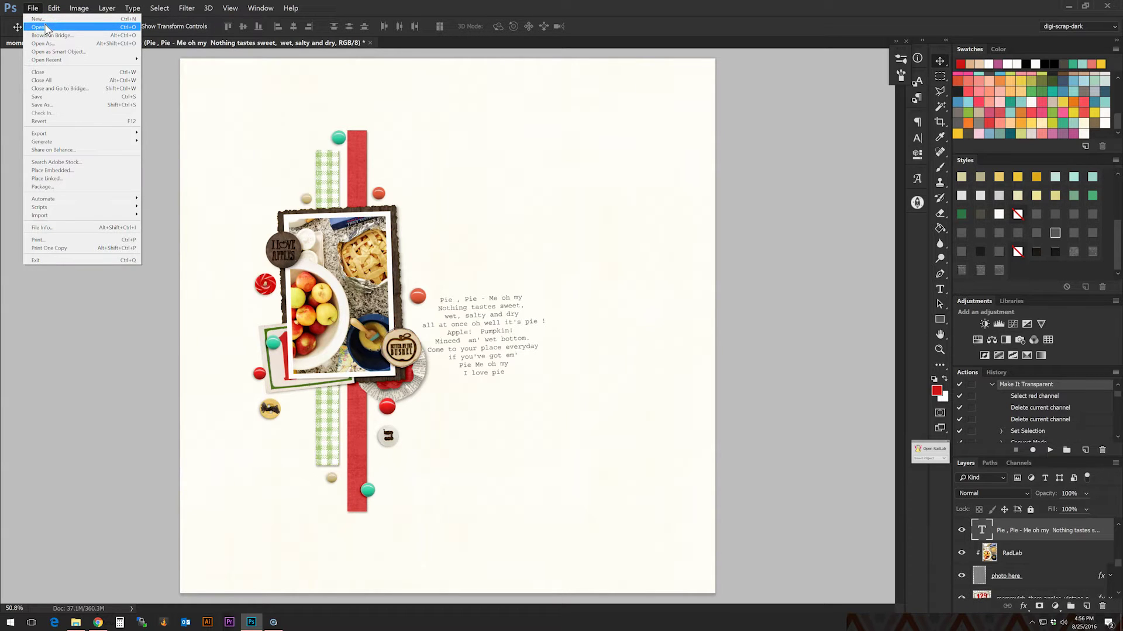
{"action": "left_click", "coordinate": [46, 27]}
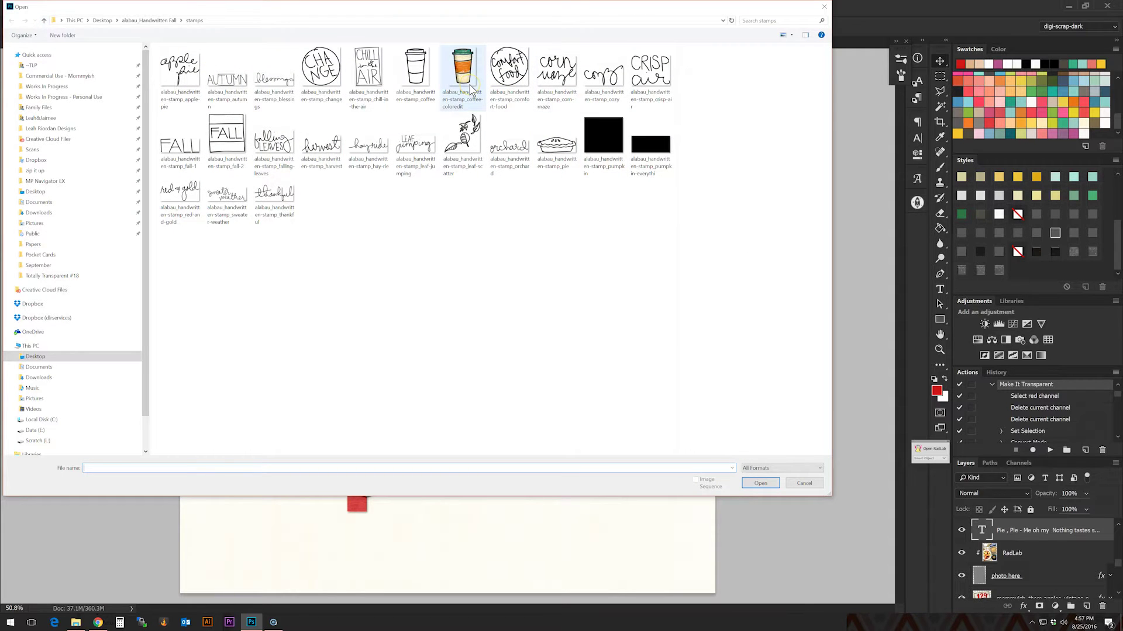
{"action": "left_click", "coordinate": [464, 73]}
{"action": "left_click", "coordinate": [452, 182]}
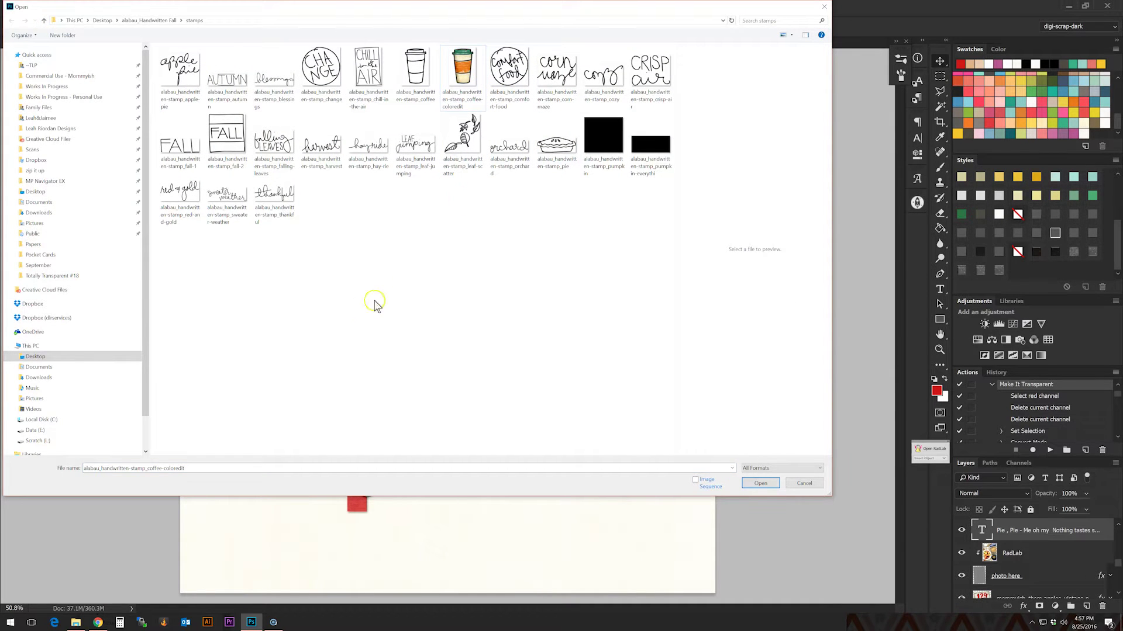
{"action": "left_click", "coordinate": [567, 147]}
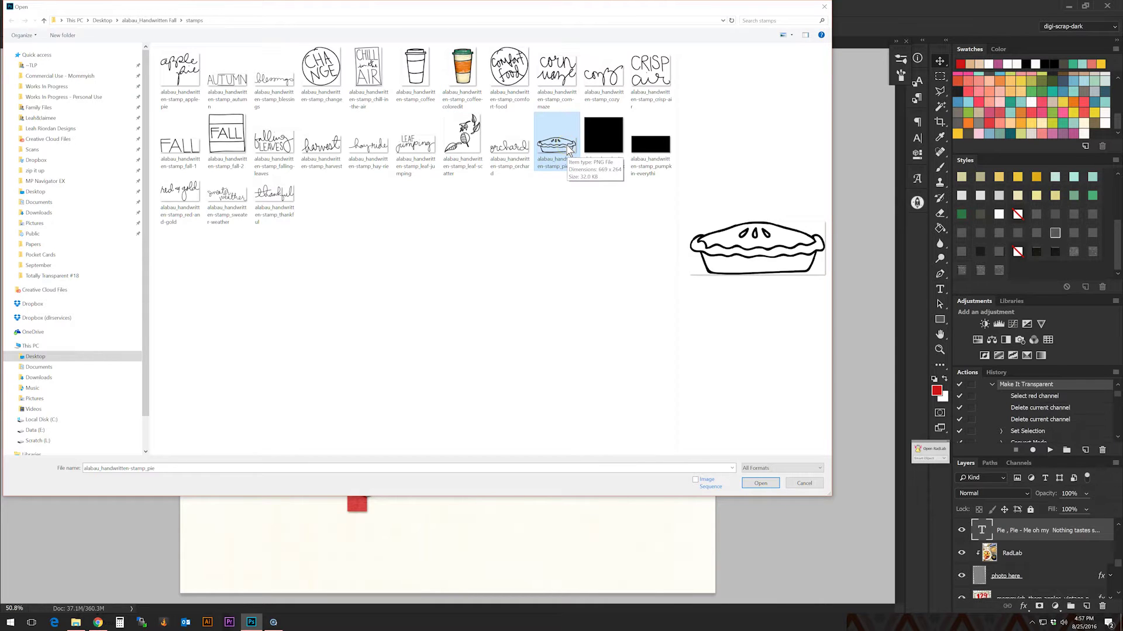
{"action": "double_click", "coordinate": [567, 148]}
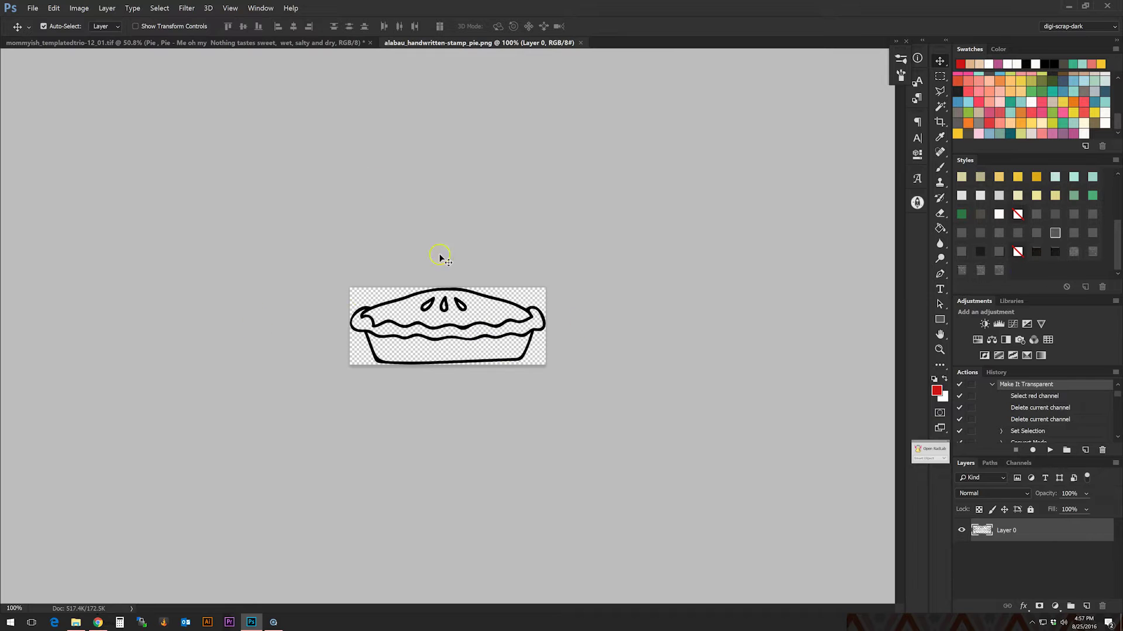
- Paste the pie stamp into the scrapbook layout as Layer 1 and drag it above the poem
{"action": "key", "text": "ctrl"}
{"action": "left_click", "coordinate": [302, 42]}
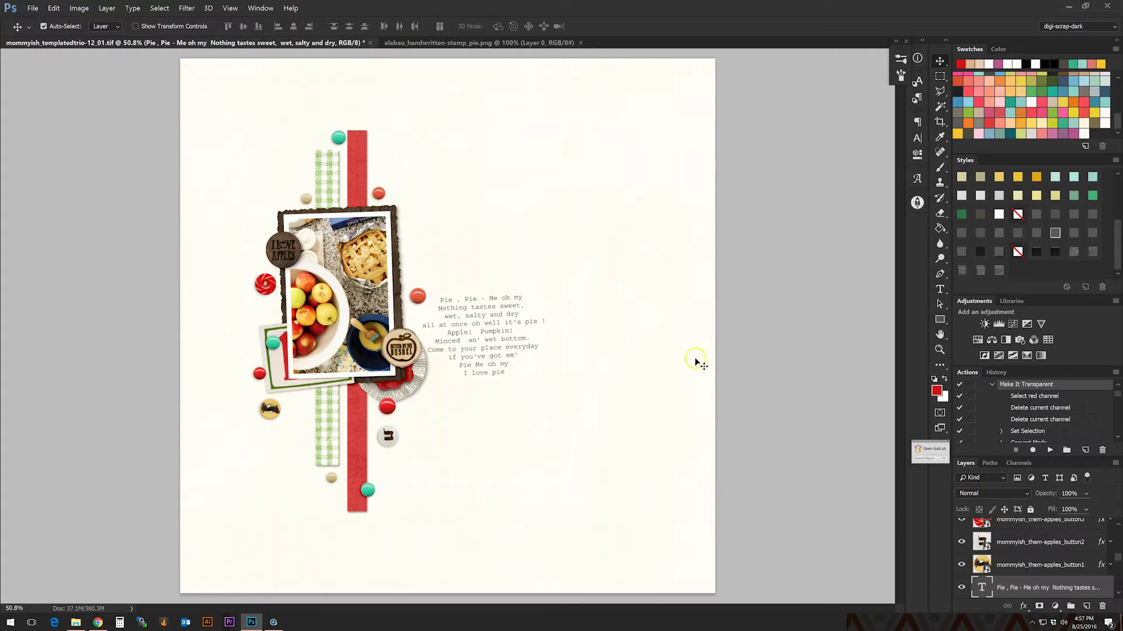
{"action": "scroll", "coordinate": [1044, 543], "scroll_direction": "up", "scroll_amount": 8}
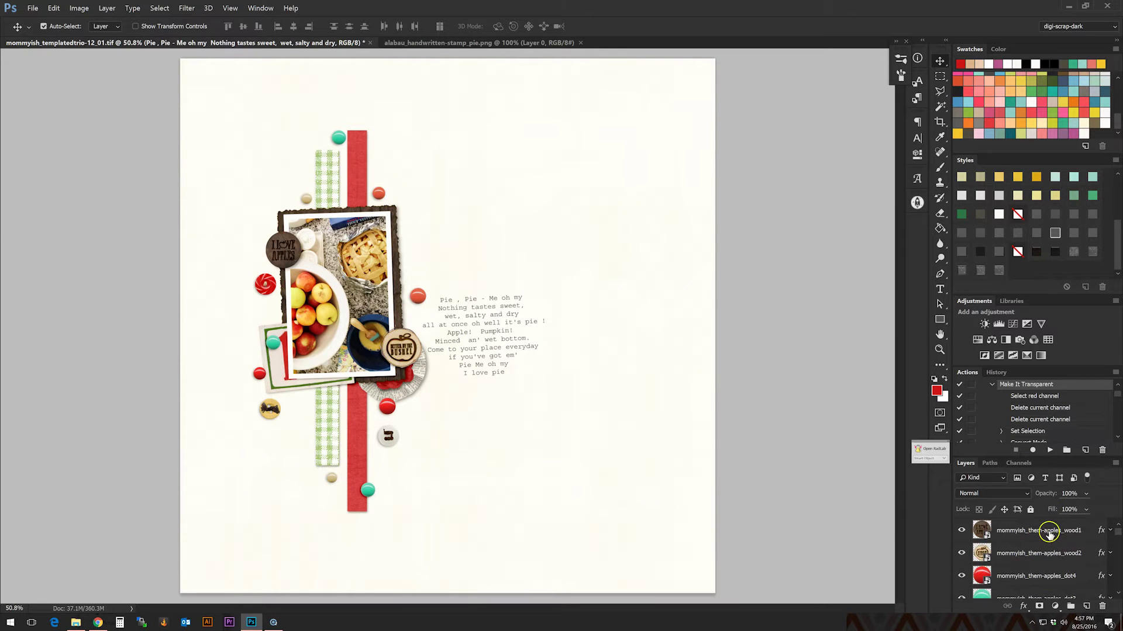
{"action": "key", "text": "ctrl+v"}
{"action": "scroll", "coordinate": [487, 321], "scroll_direction": "up", "scroll_amount": 2}
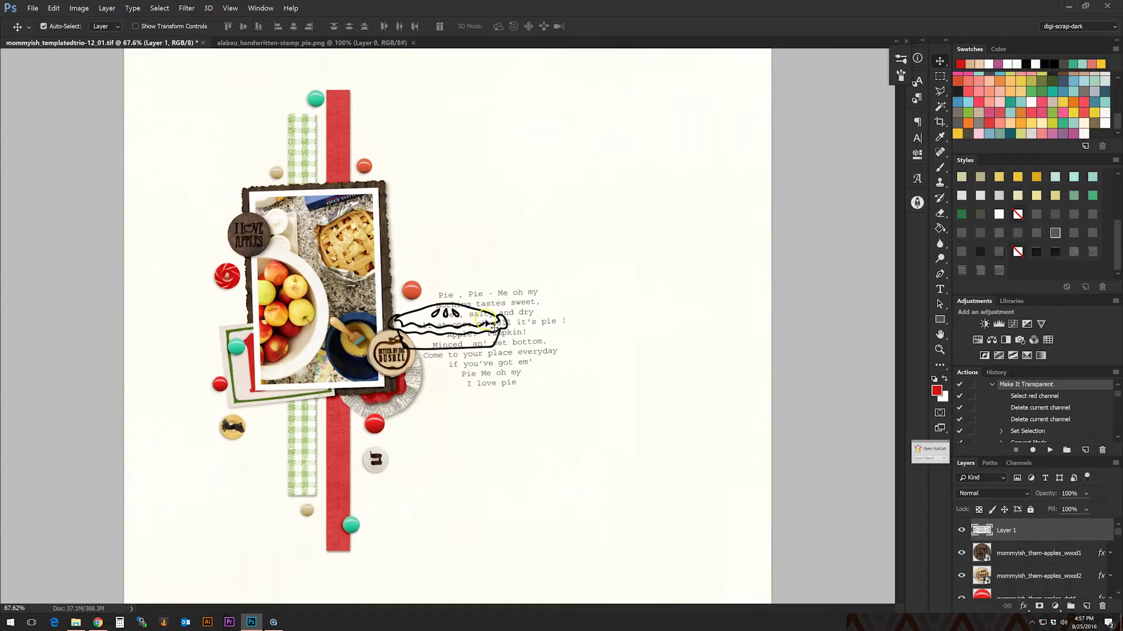
{"action": "scroll", "coordinate": [487, 322], "scroll_direction": "up", "scroll_amount": 4}
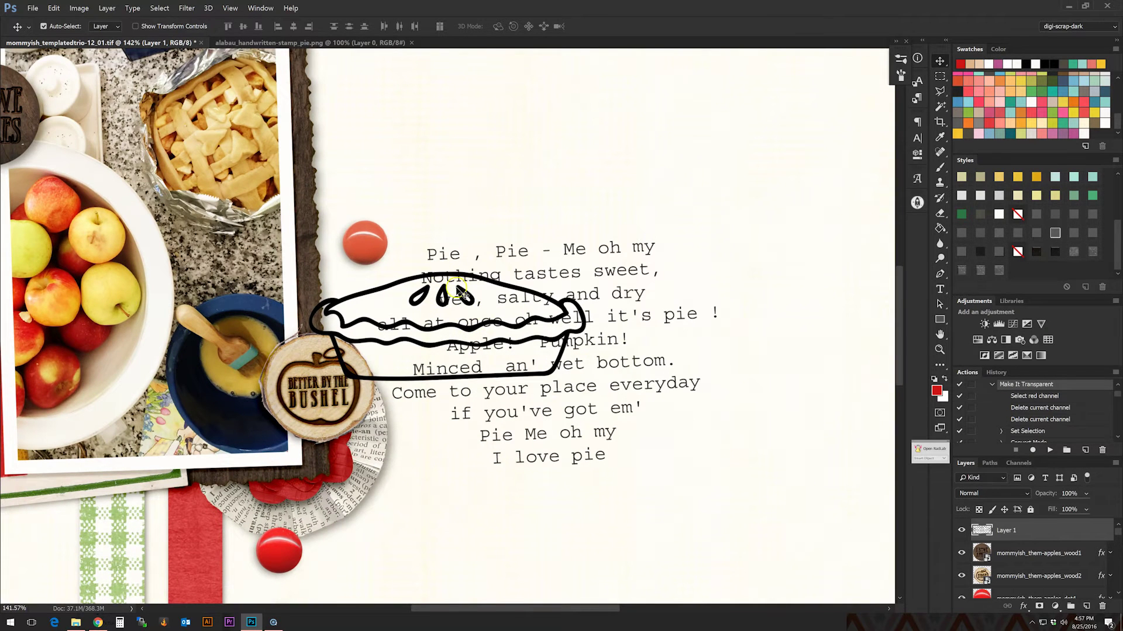
{"action": "left_click_drag", "start_coordinate": [459, 291], "coordinate": [629, 111]}
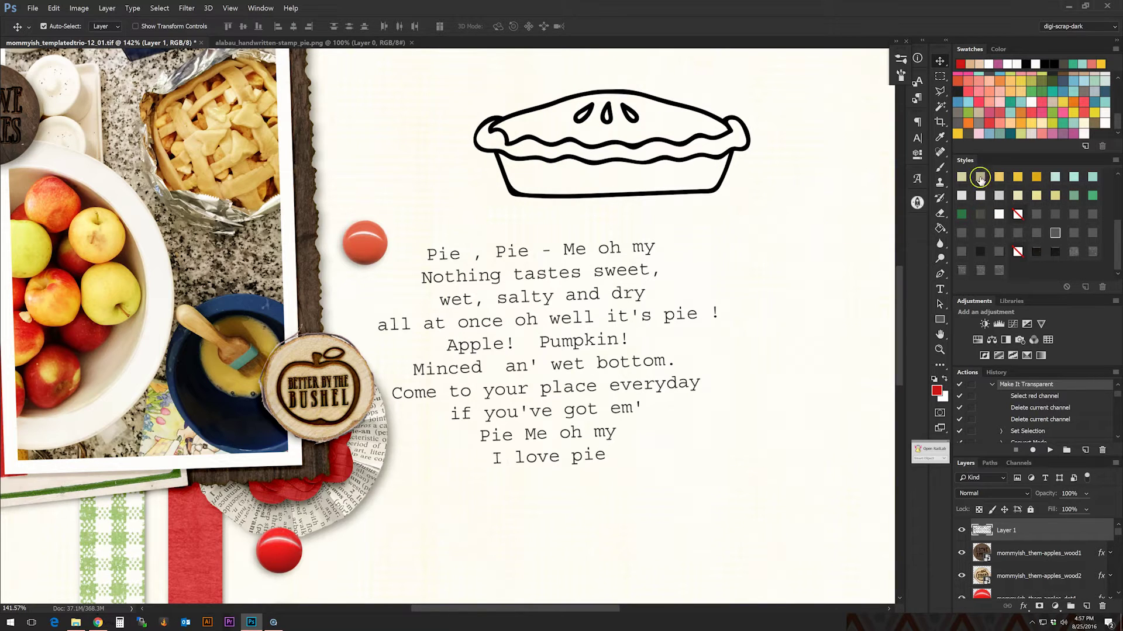
- With the Magic Wand, select the pan, top crust and middle steam vent areas inside the pie outline
{"action": "left_click", "coordinate": [939, 107]}
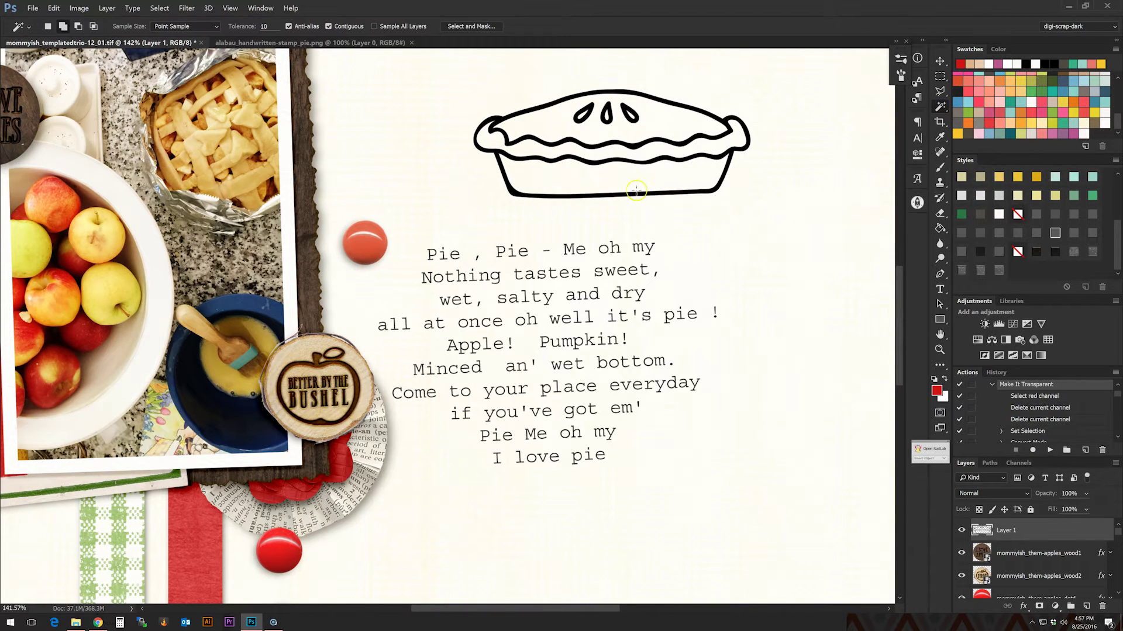
{"action": "left_click", "coordinate": [506, 140]}
{"action": "left_click", "coordinate": [618, 155]}
{"action": "left_click", "coordinate": [587, 134]}
{"action": "key", "text": "ctrl+plus"}
{"action": "scroll", "coordinate": [895, 319], "scroll_direction": "up", "scroll_amount": 5}
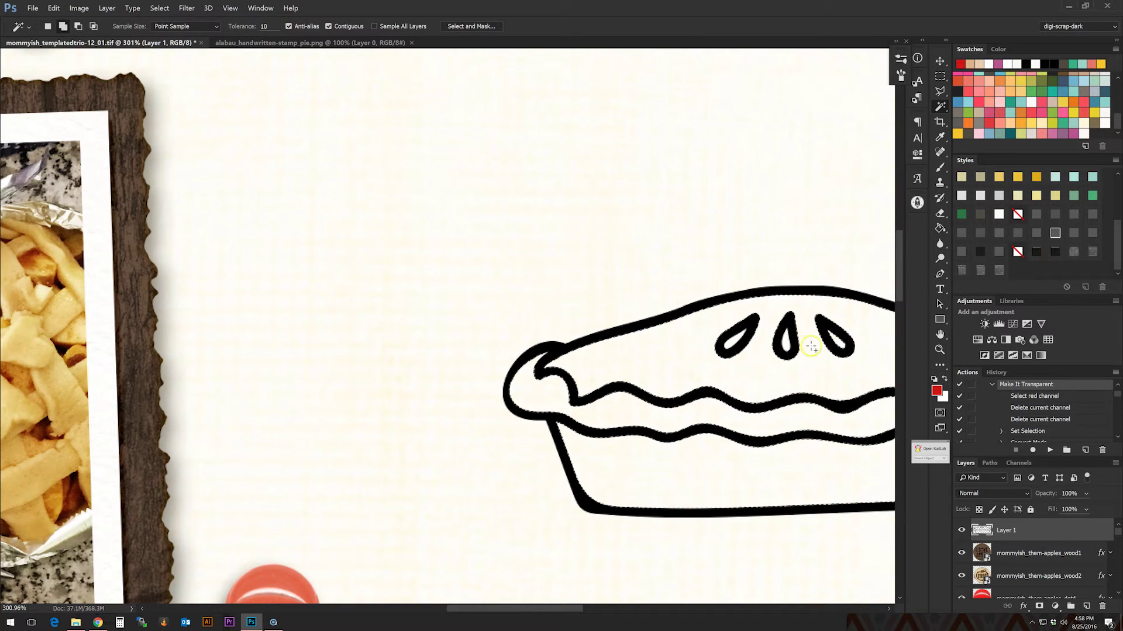
{"action": "left_click", "coordinate": [786, 342]}
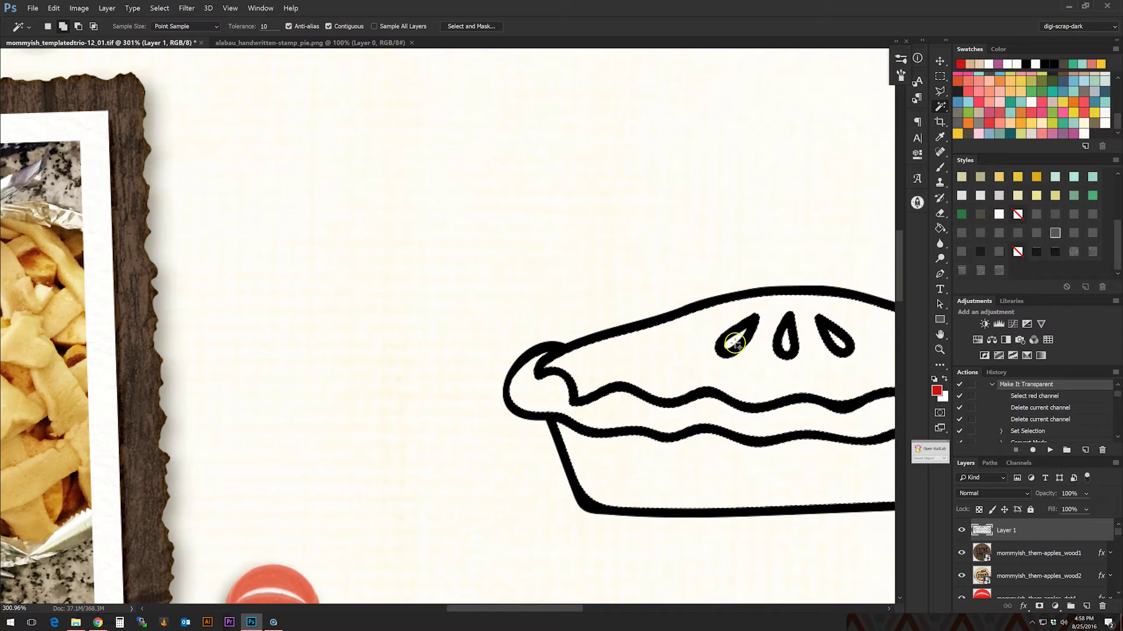
{"action": "key", "text": "ctrl+minus"}
{"action": "key", "text": "ctrl+minus"}
{"action": "key", "text": "ctrl+minus"}
{"action": "key", "text": "ctrl+minus"}
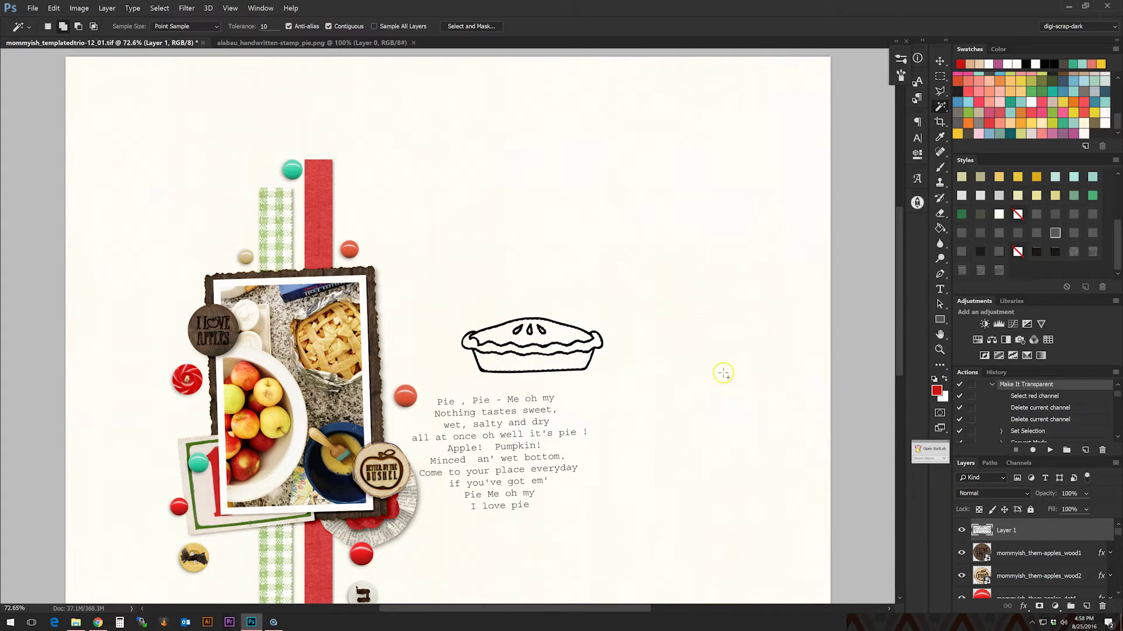
- Add a new layer above wood1 and expand the pie selection by 2 pixels
{"action": "left_click", "coordinate": [1024, 552]}
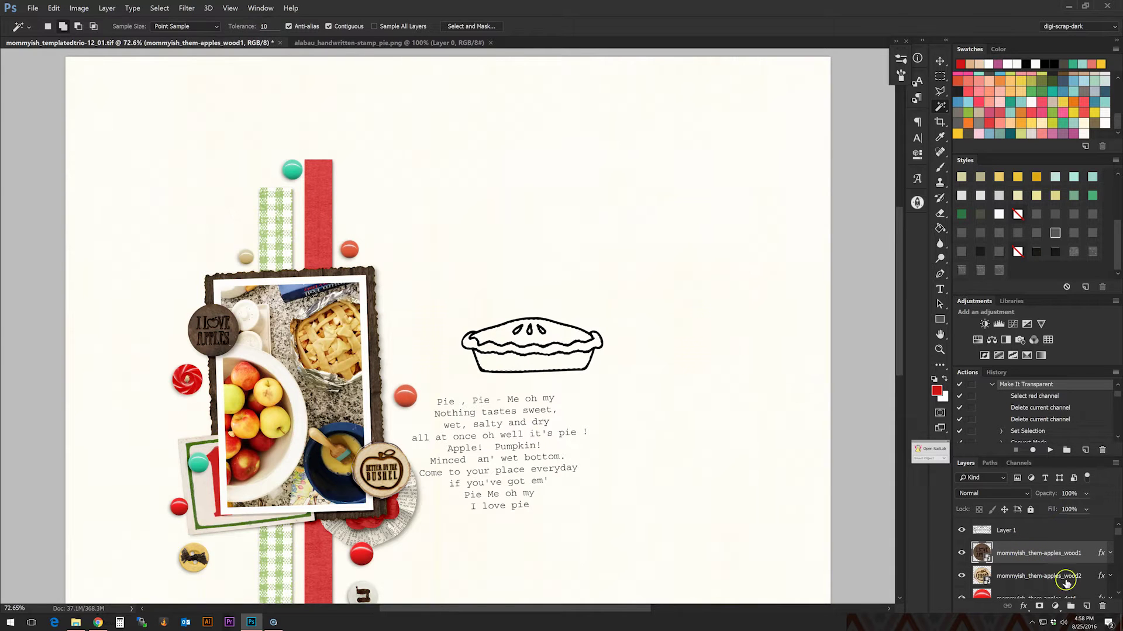
{"action": "left_click", "coordinate": [1084, 607]}
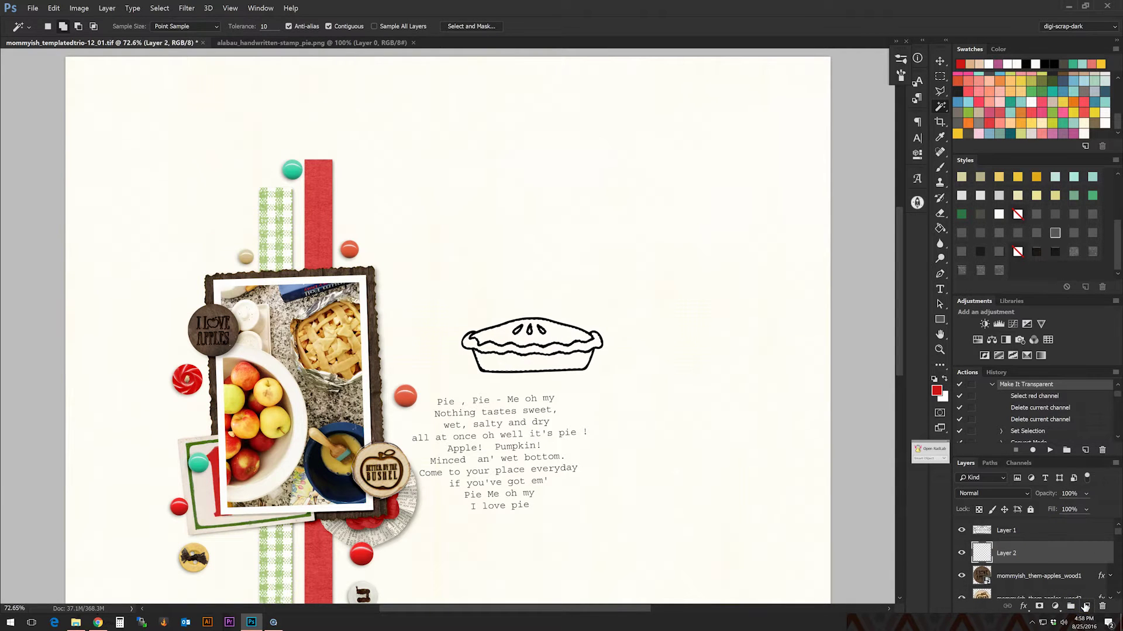
{"action": "left_click", "coordinate": [159, 8]}
{"action": "left_click", "coordinate": [195, 100]}
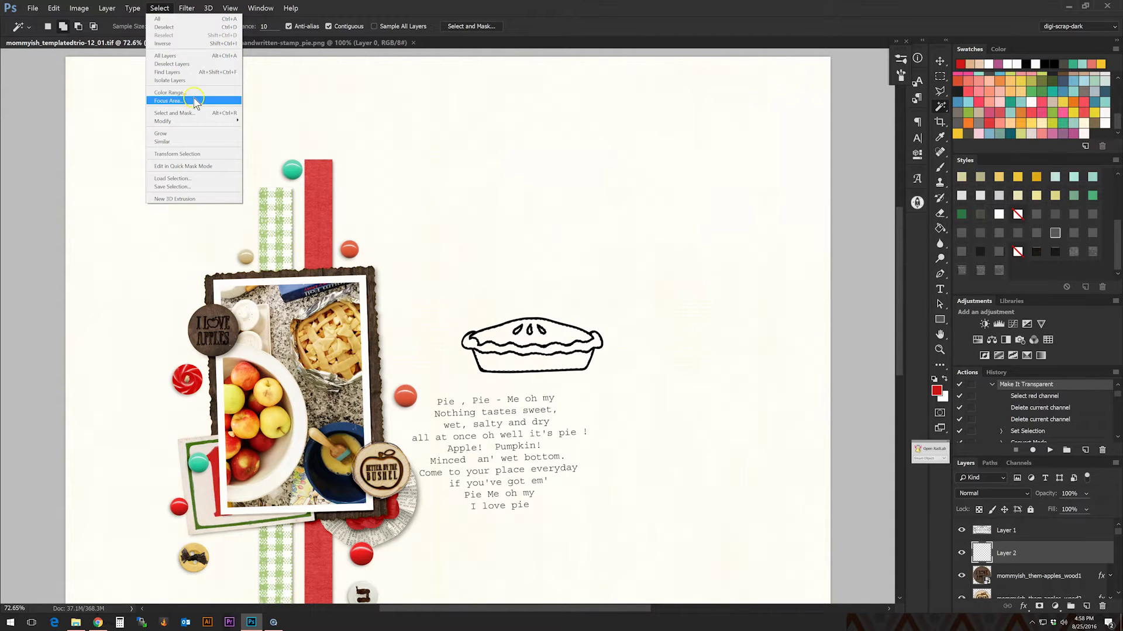
{"action": "mouse_move", "coordinate": [170, 121]}
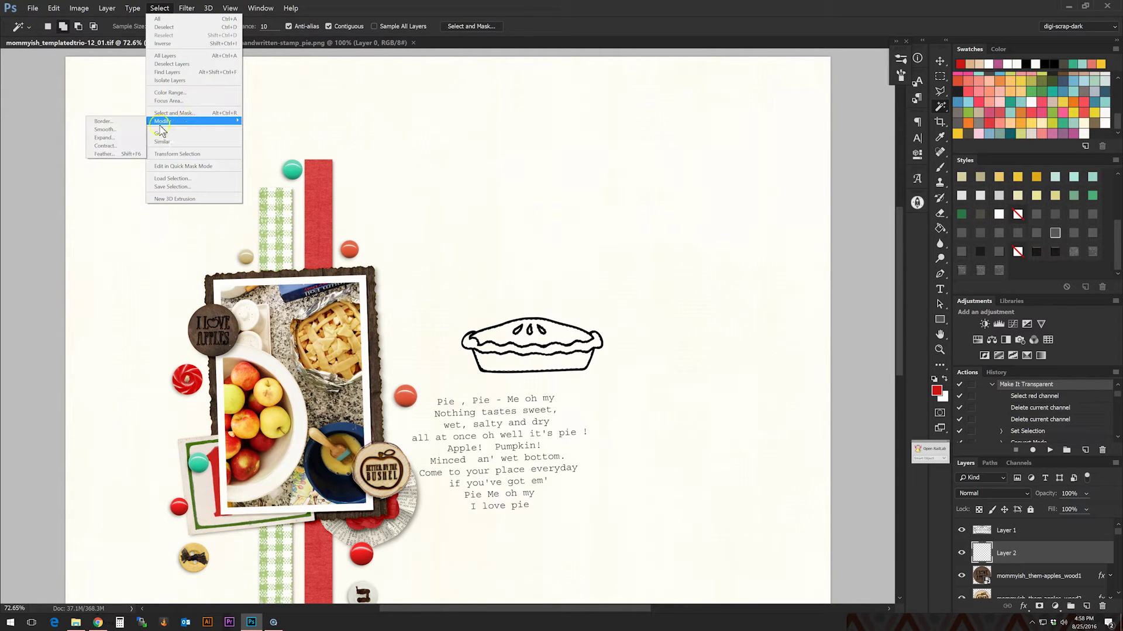
{"action": "left_click", "coordinate": [125, 138]}
{"action": "left_click", "coordinate": [483, 180]}
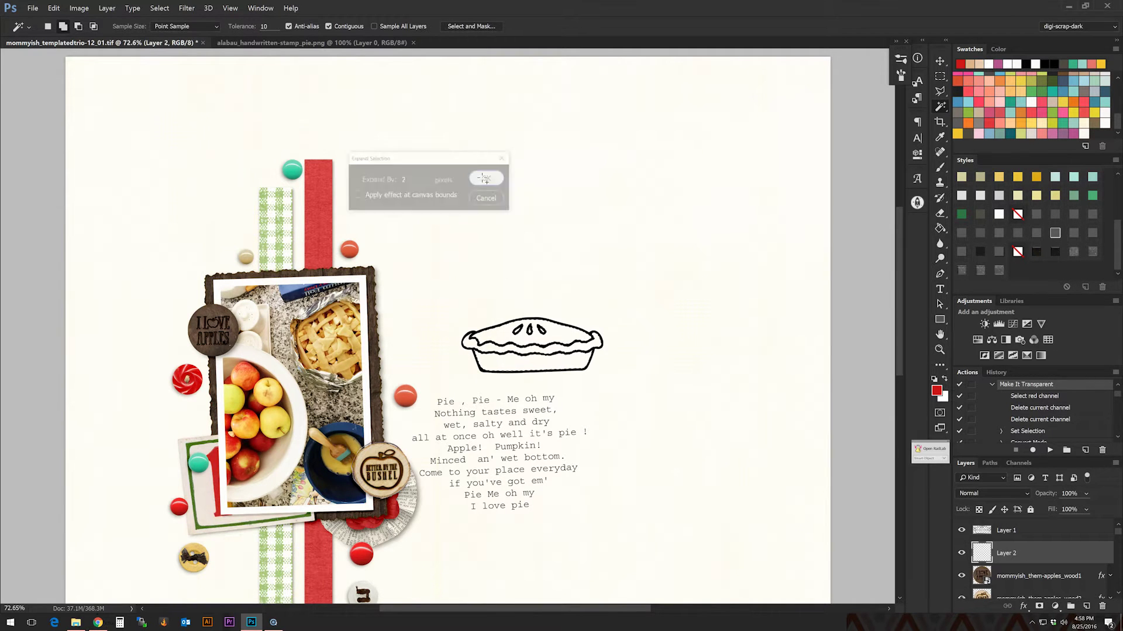
{"action": "key", "text": "ctrl+plus"}
{"action": "key", "text": "ctrl+plus"}
{"action": "key", "text": "ctrl+plus"}
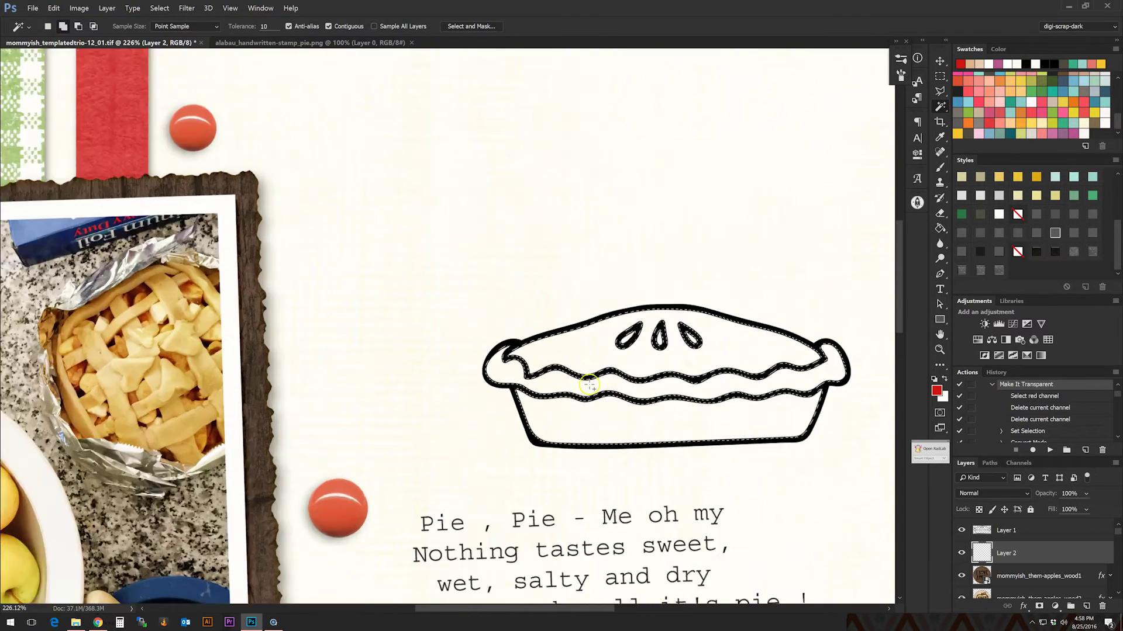
{"action": "left_click_drag", "start_coordinate": [457, 608], "coordinate": [507, 609]}
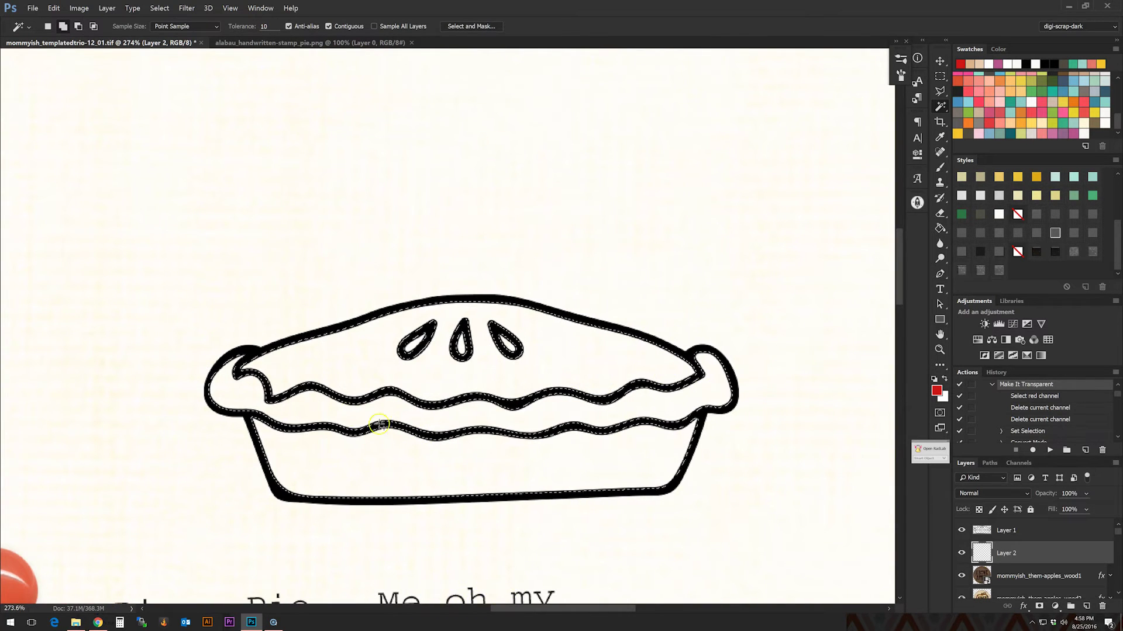
{"action": "key", "text": "ctrl+minus"}
{"action": "key", "text": "ctrl+minus"}
{"action": "key", "text": "ctrl+minus"}
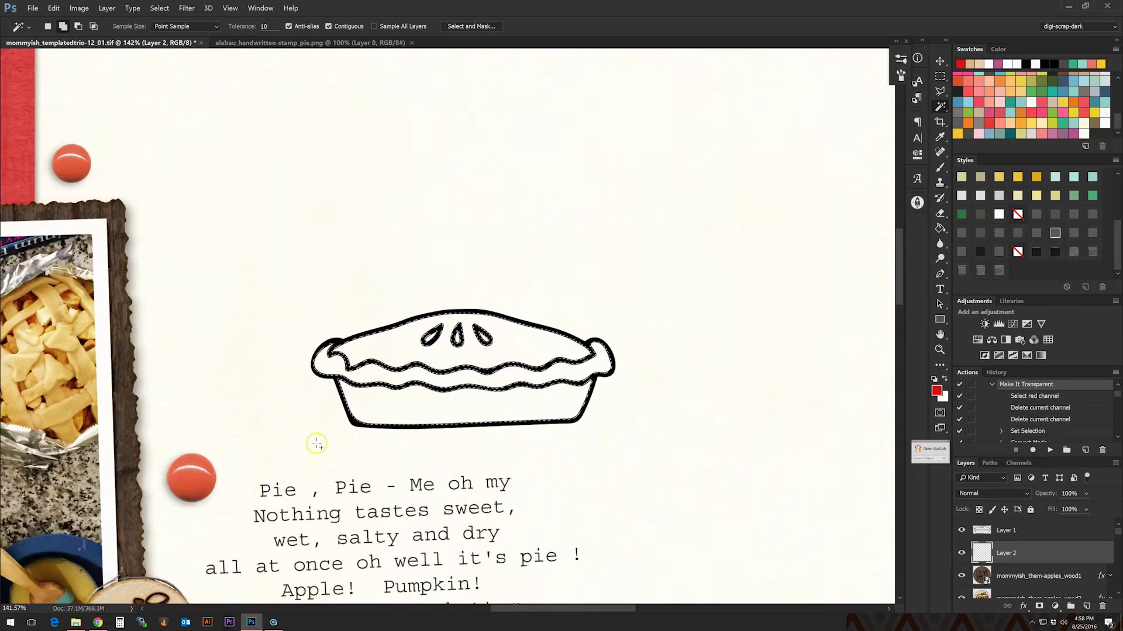
- Fill the pie selection with red on the new layer using the Paint Bucket
{"action": "key", "text": "ctrl+0"}
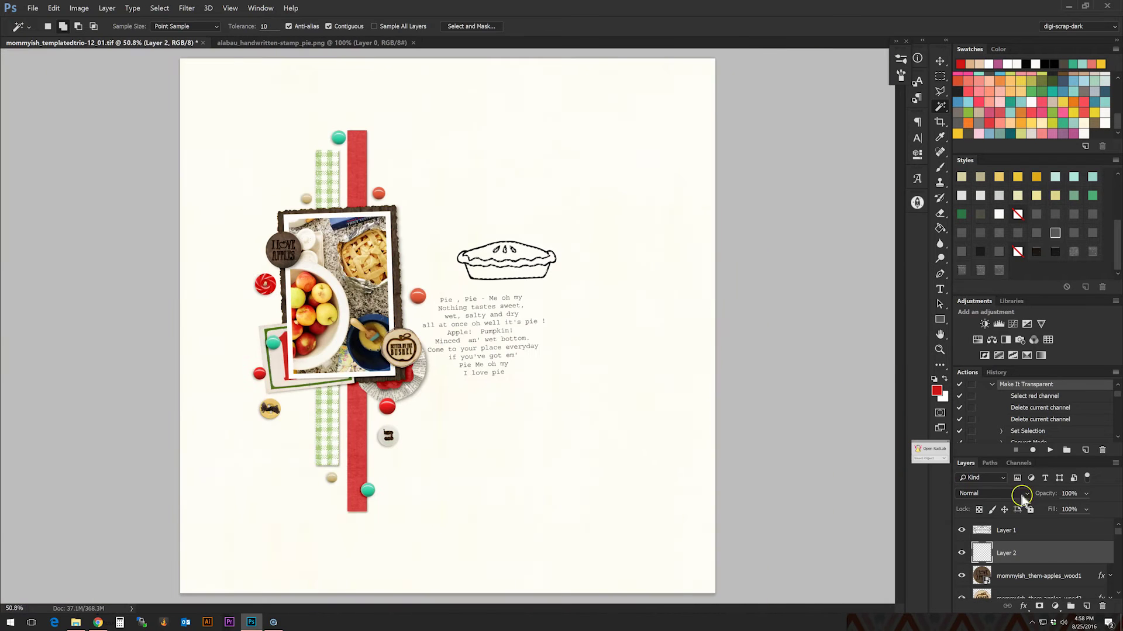
{"action": "left_click", "coordinate": [940, 233]}
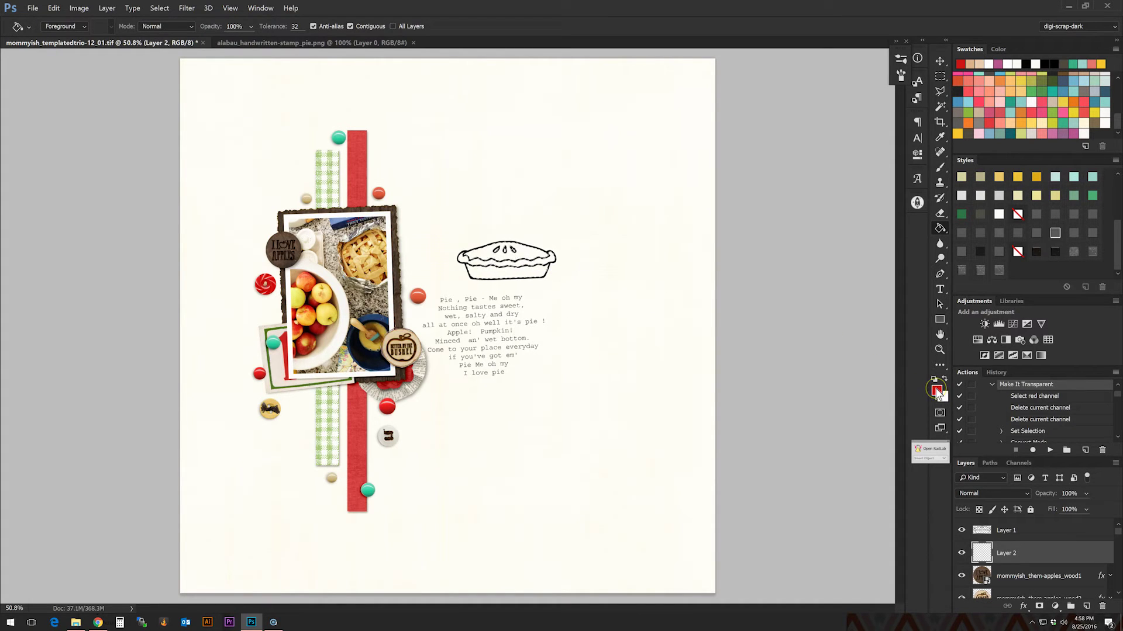
{"action": "left_click", "coordinate": [484, 274]}
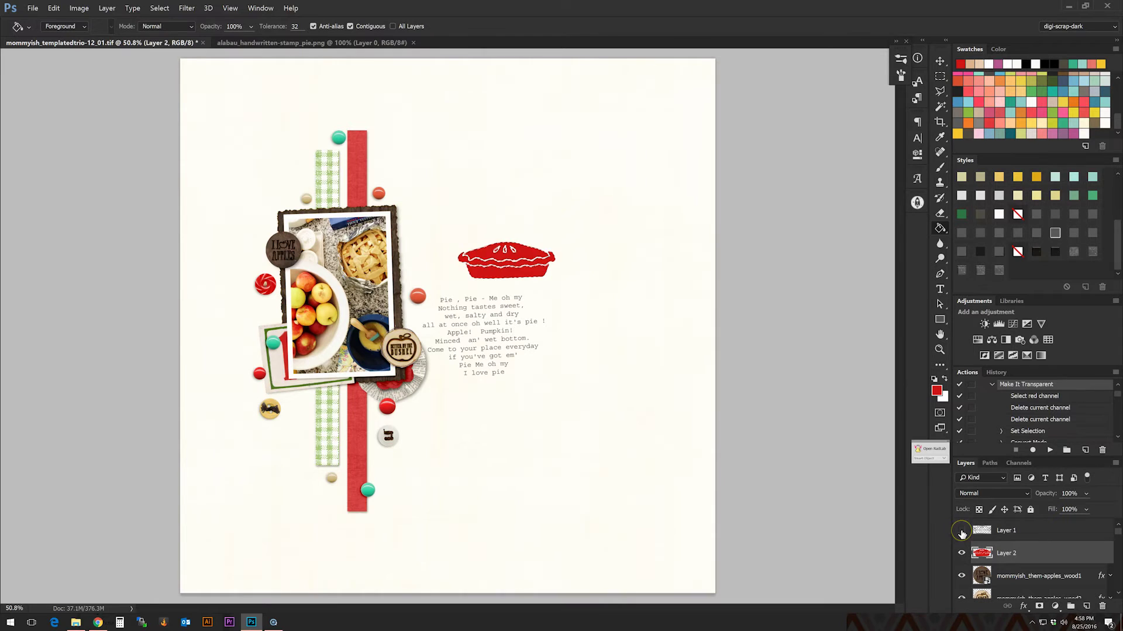
- Sample teal from a layout button and fill the pie's bottom dish with it
{"action": "key", "text": "ctrl+plus"}
{"action": "key", "text": "ctrl+plus"}
{"action": "key", "text": "ctrl+plus"}
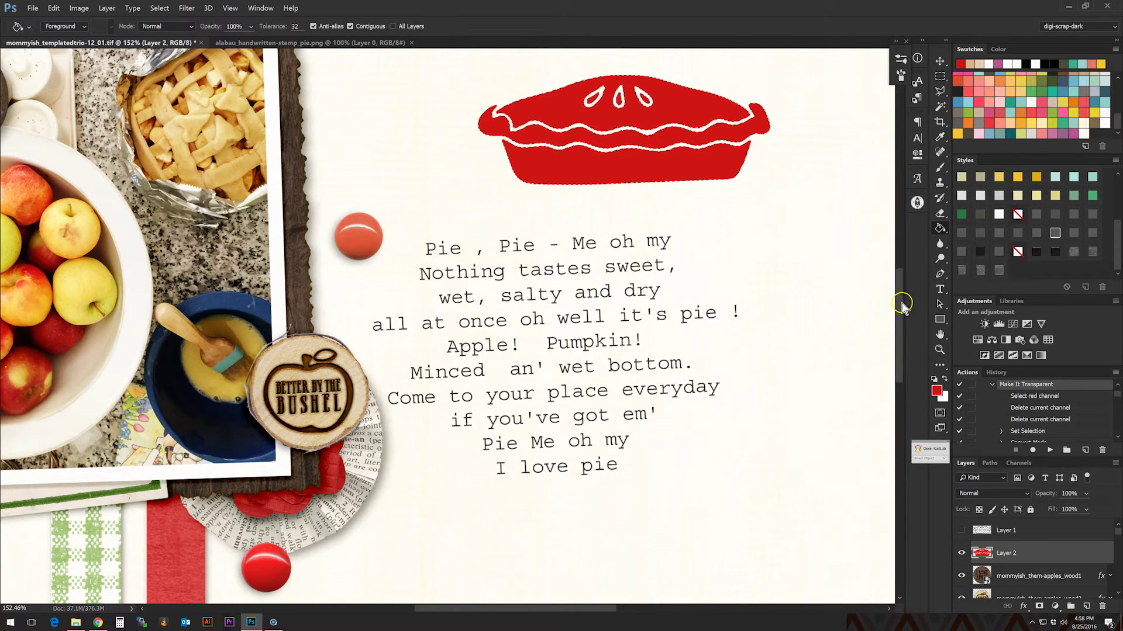
{"action": "scroll", "coordinate": [900, 300], "scroll_direction": "up", "scroll_amount": 3}
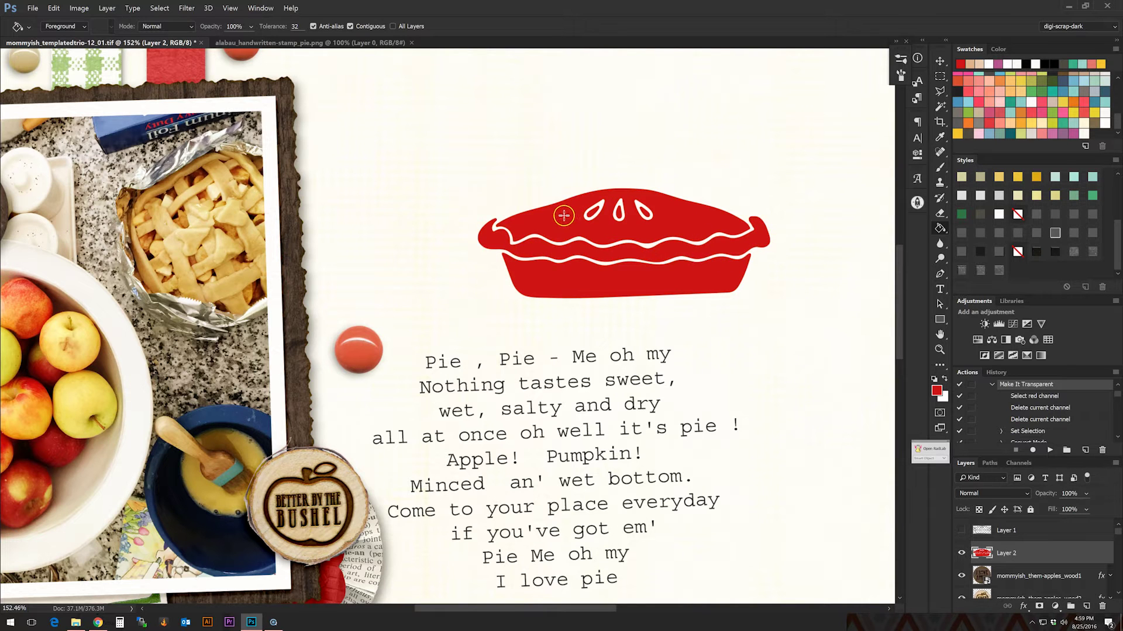
{"action": "key", "text": "ctrl+0"}
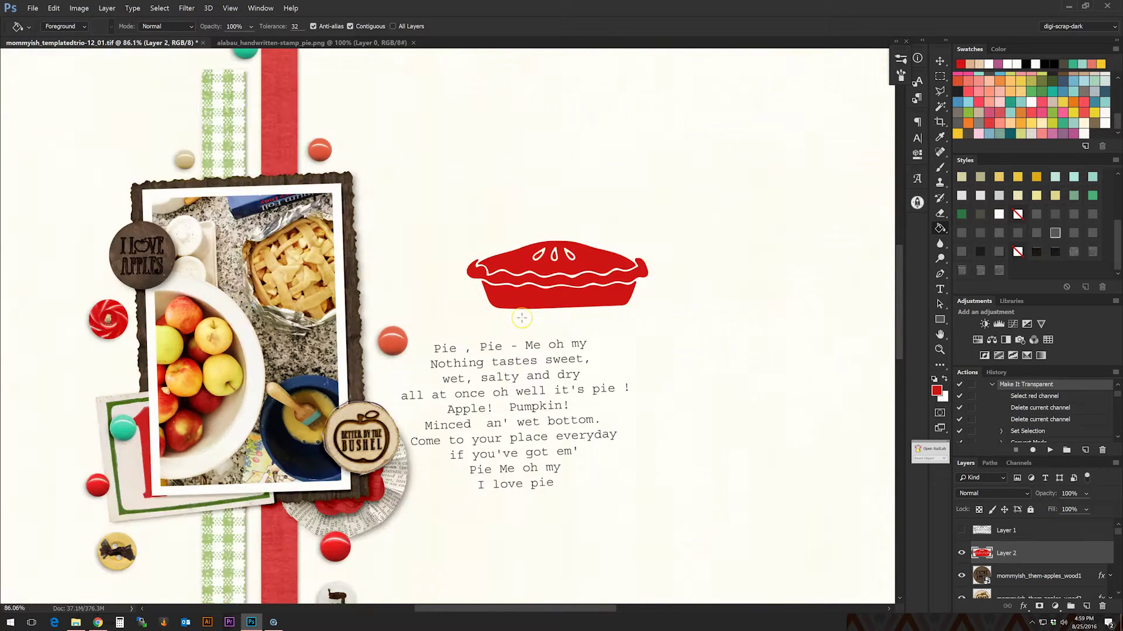
{"action": "left_click", "coordinate": [936, 389]}
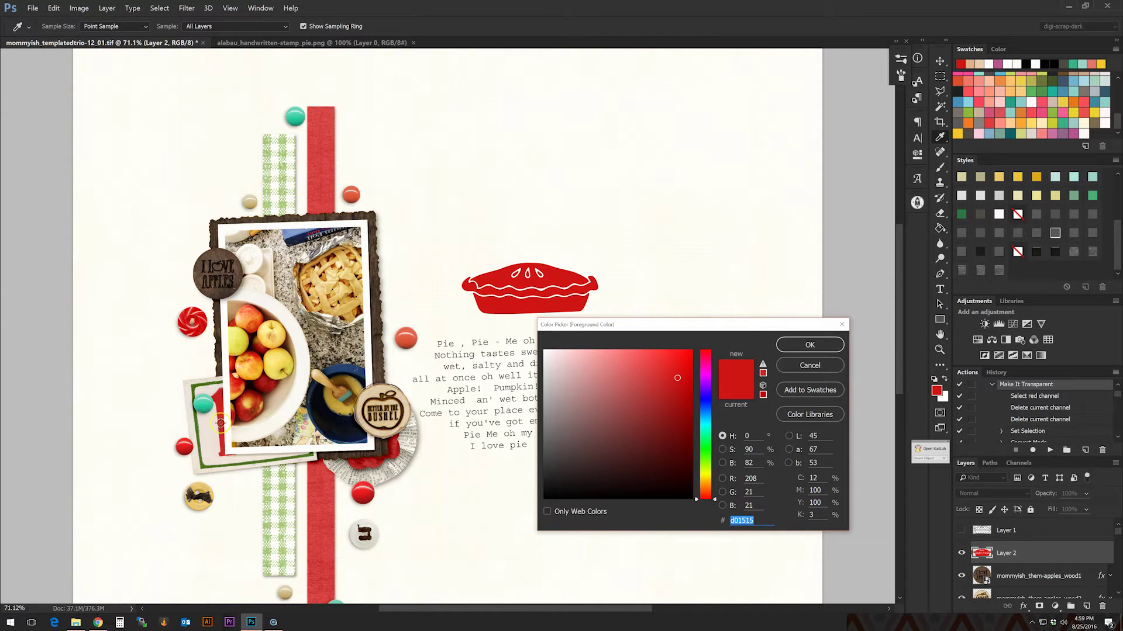
{"action": "left_click", "coordinate": [204, 407]}
{"action": "left_click", "coordinate": [805, 346]}
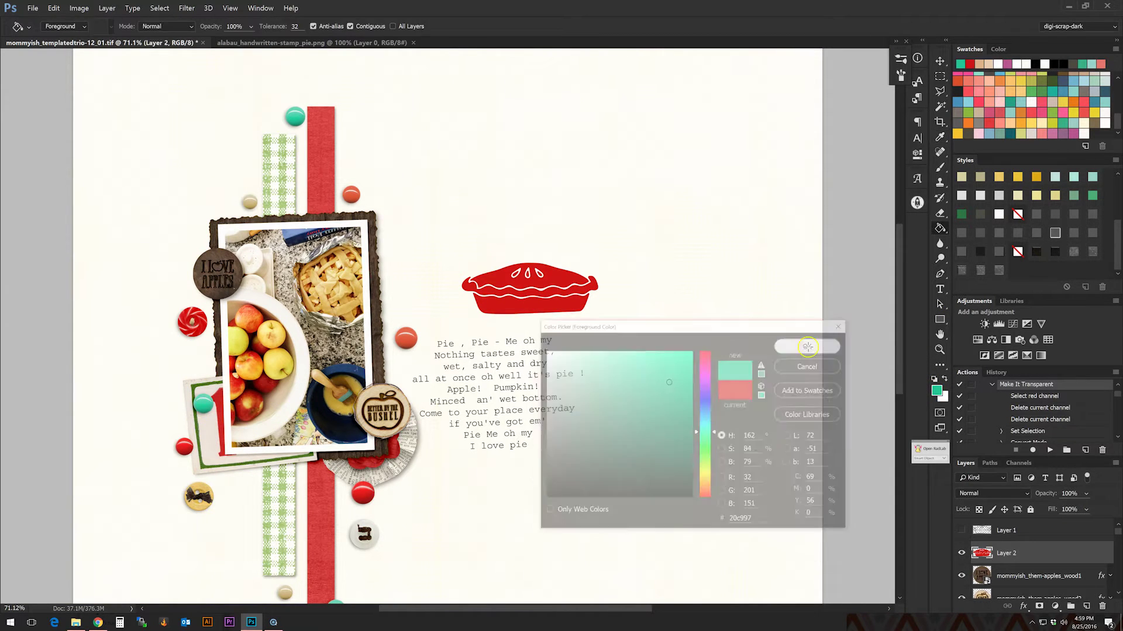
{"action": "left_click", "coordinate": [532, 307]}
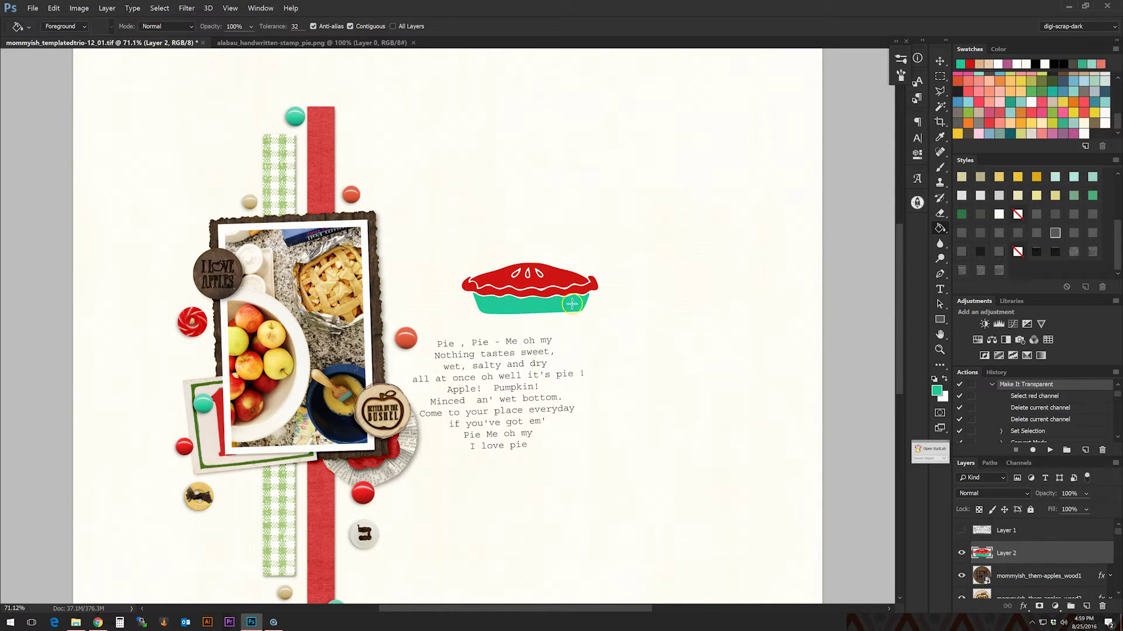
- Sample a cream colour from the page and fill the pie's top crust with it
{"action": "left_click", "coordinate": [936, 391]}
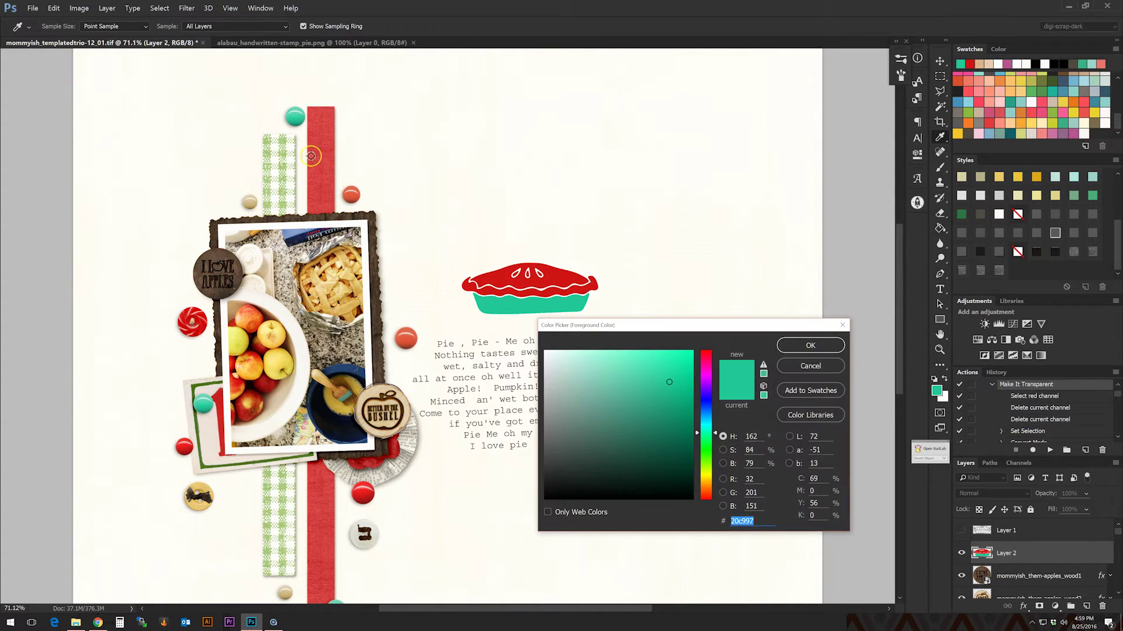
{"action": "left_click", "coordinate": [208, 423]}
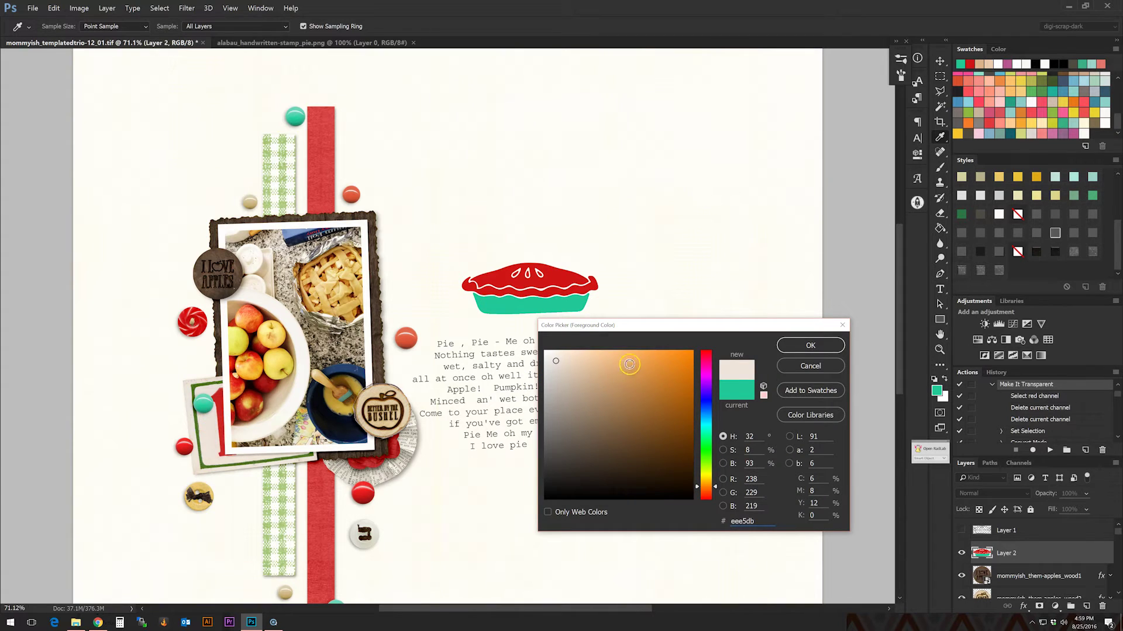
{"action": "left_click", "coordinate": [796, 345]}
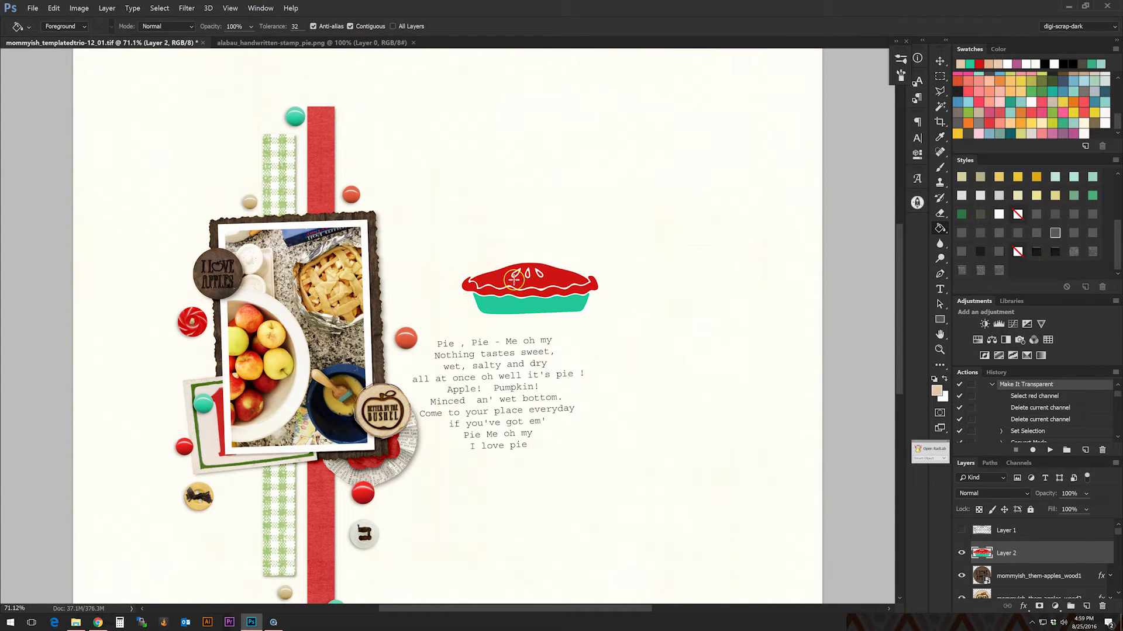
{"action": "left_click", "coordinate": [555, 283]}
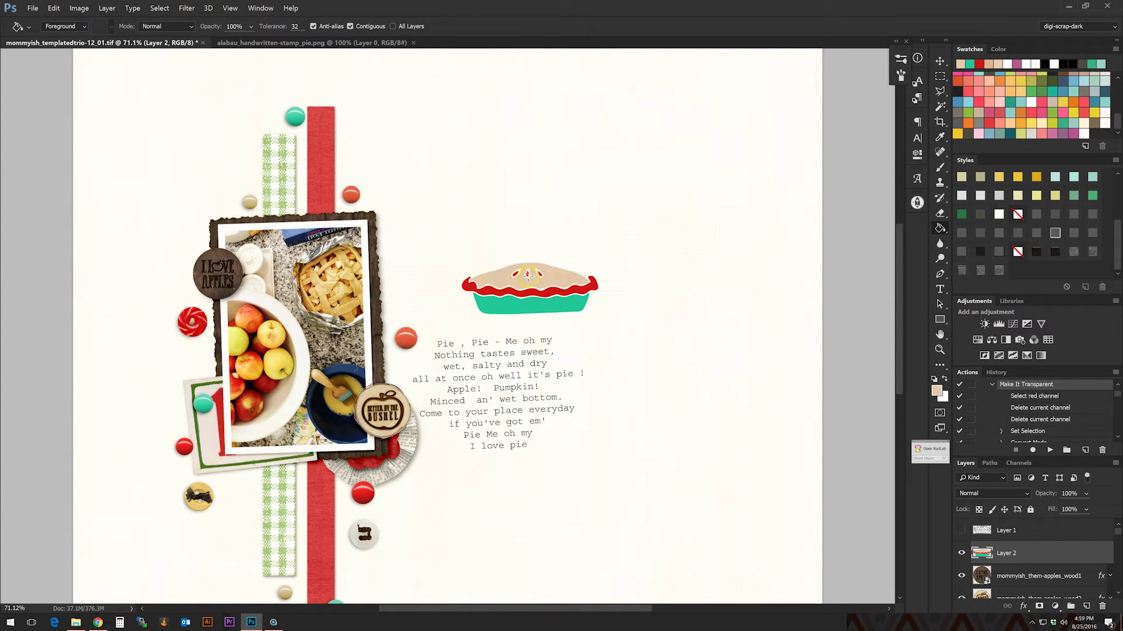
- Pick a darker tan shade and fill the pie's crust band with it
{"action": "left_click", "coordinate": [936, 390]}
{"action": "left_click_drag", "start_coordinate": [611, 359], "coordinate": [611, 378]}
{"action": "left_click", "coordinate": [799, 345]}
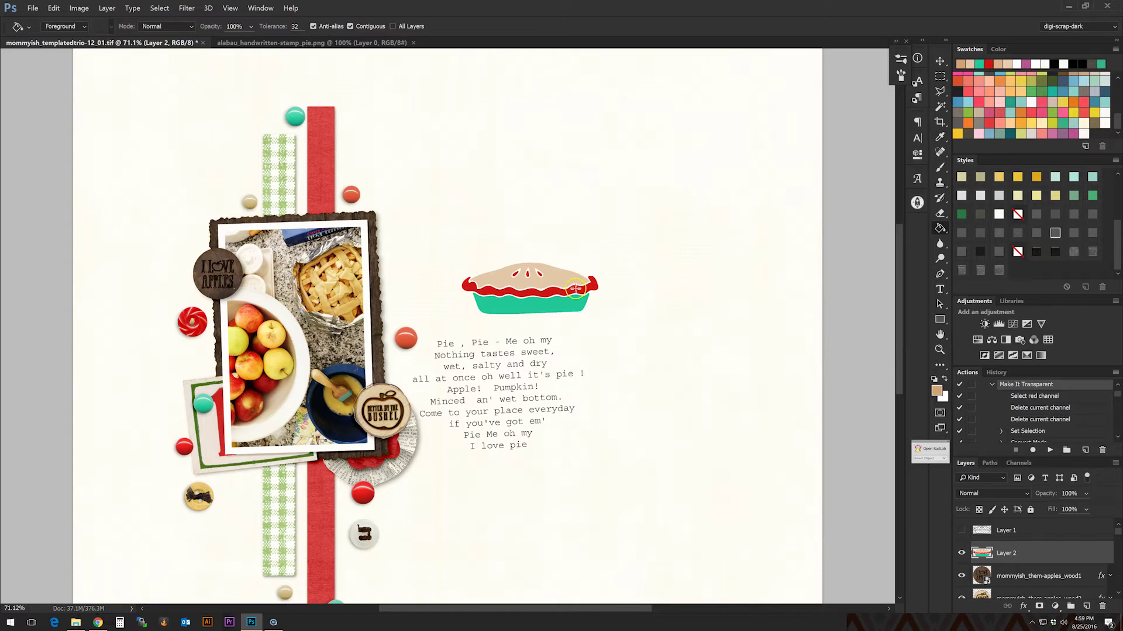
{"action": "left_click", "coordinate": [575, 289]}
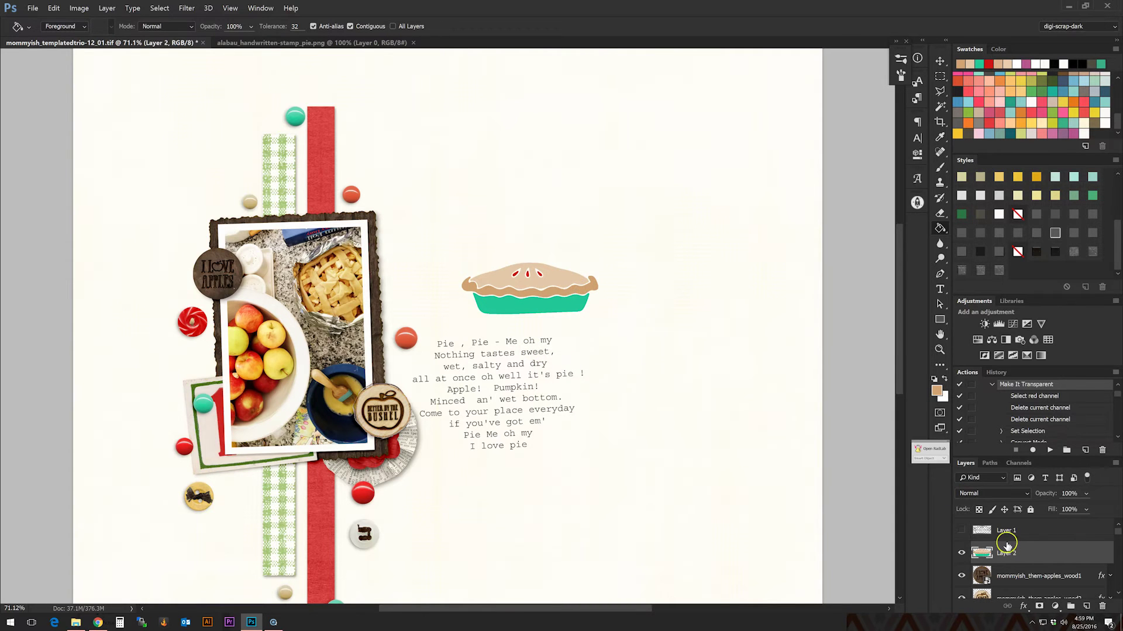
- Show Layer 1, then give the pie fill a wood-grain style and the outline a glossy style
{"action": "left_click", "coordinate": [960, 532]}
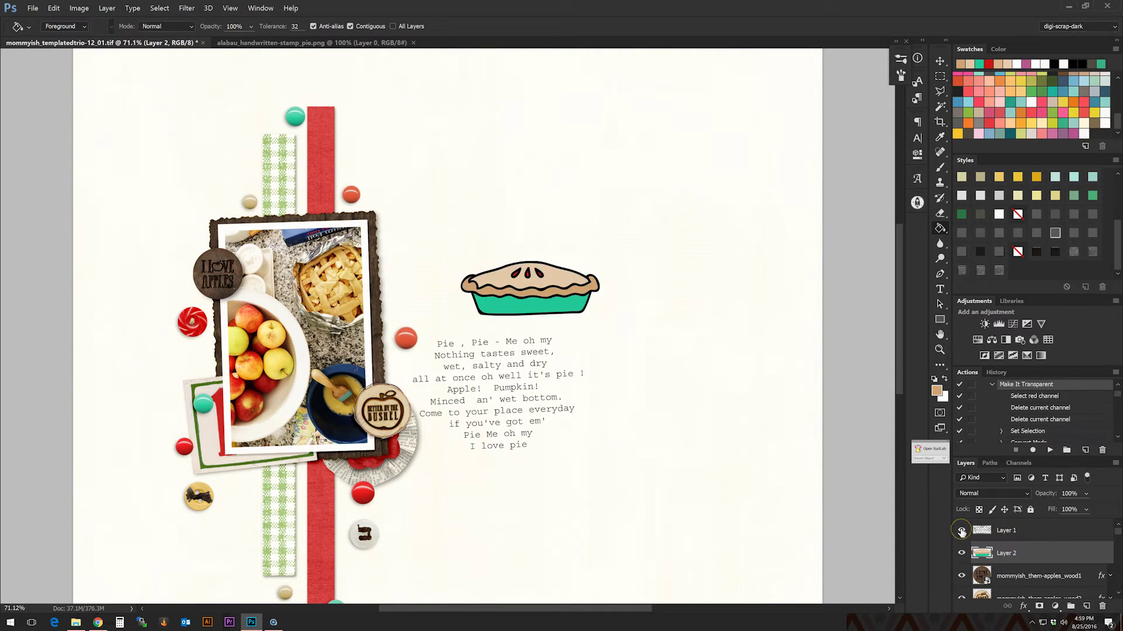
{"action": "scroll", "coordinate": [599, 242], "scroll_direction": "up", "scroll_amount": 3}
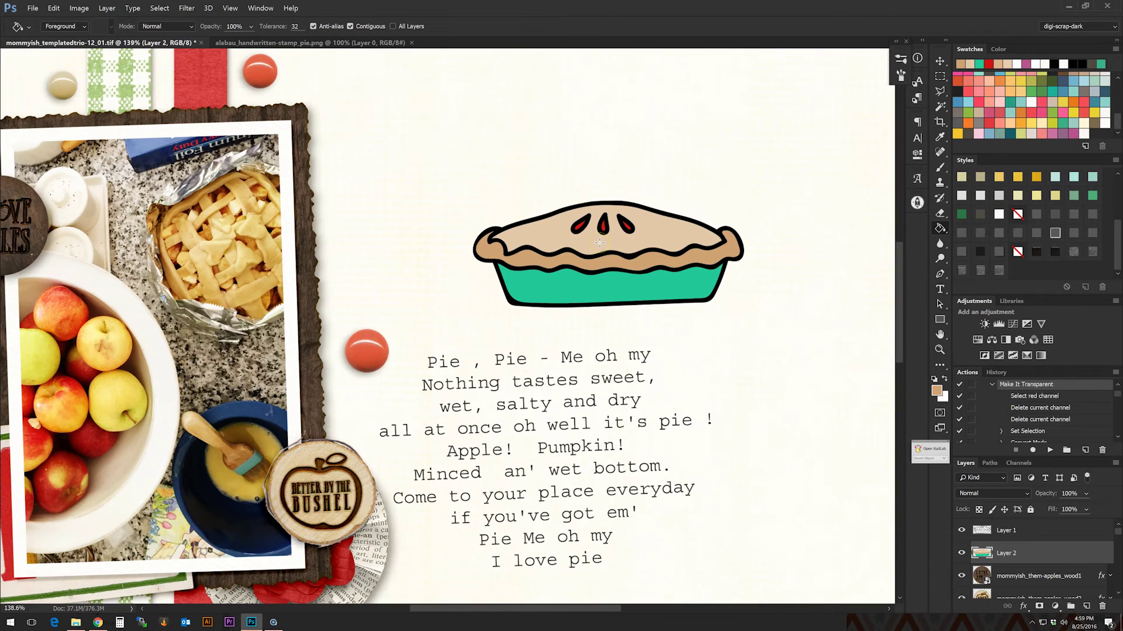
{"action": "left_click_drag", "start_coordinate": [436, 609], "coordinate": [504, 610]}
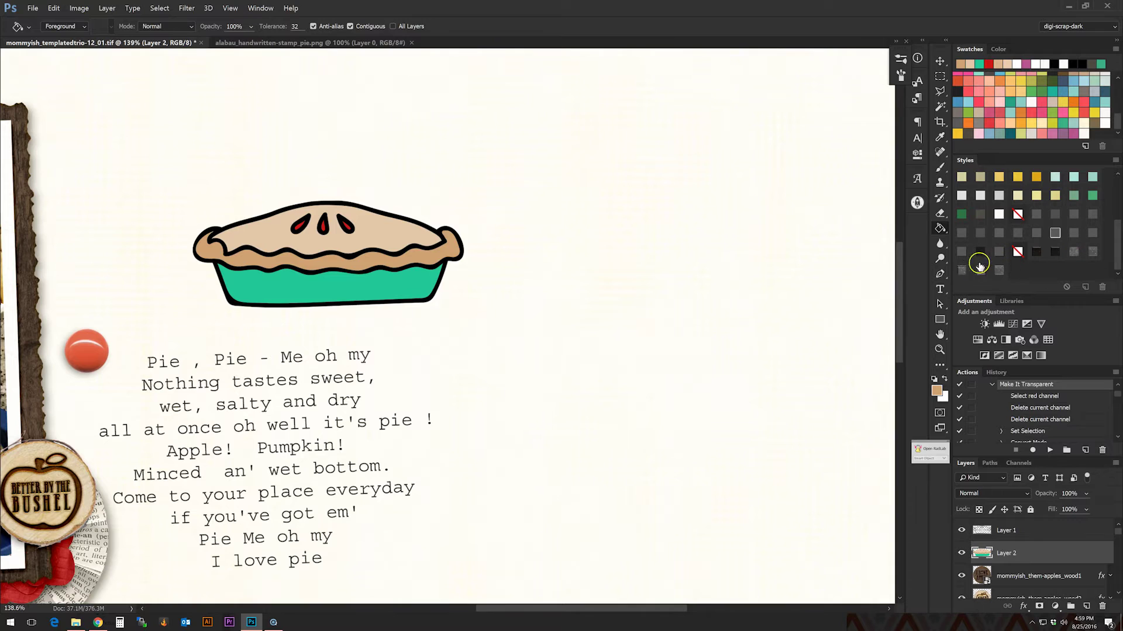
{"action": "left_click", "coordinate": [962, 270]}
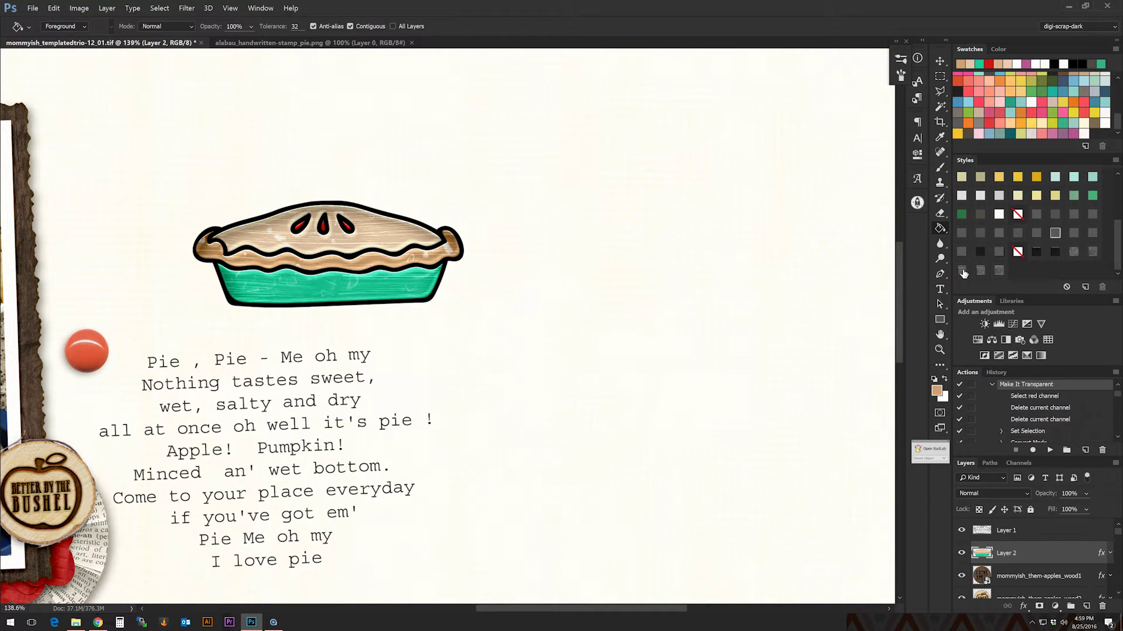
{"action": "left_click", "coordinate": [1032, 534]}
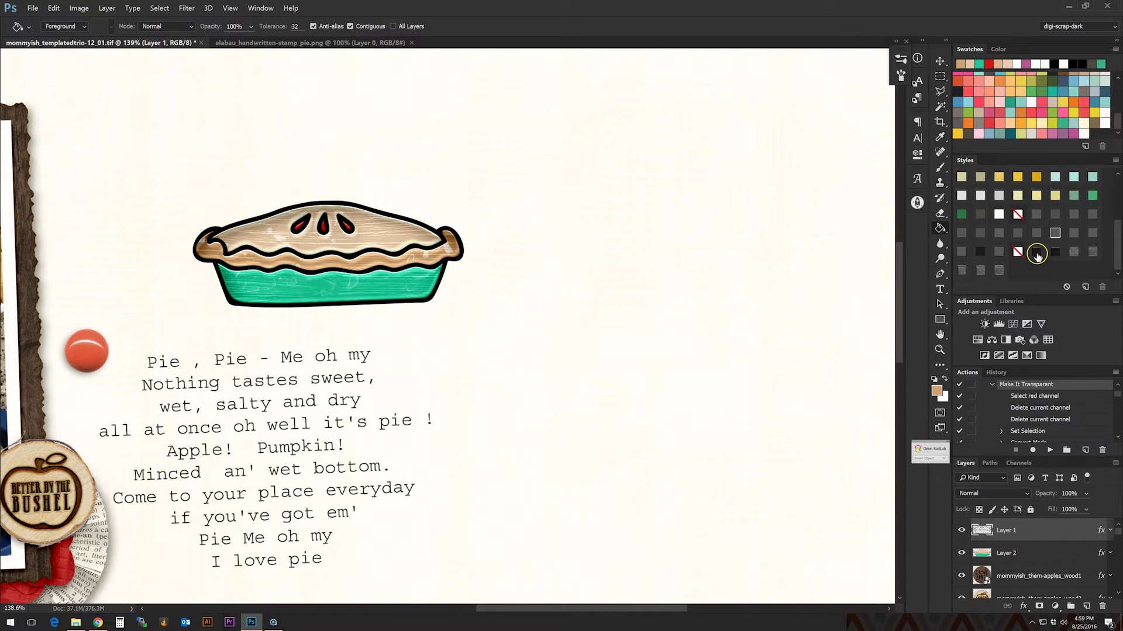
{"action": "left_click", "coordinate": [1036, 253]}
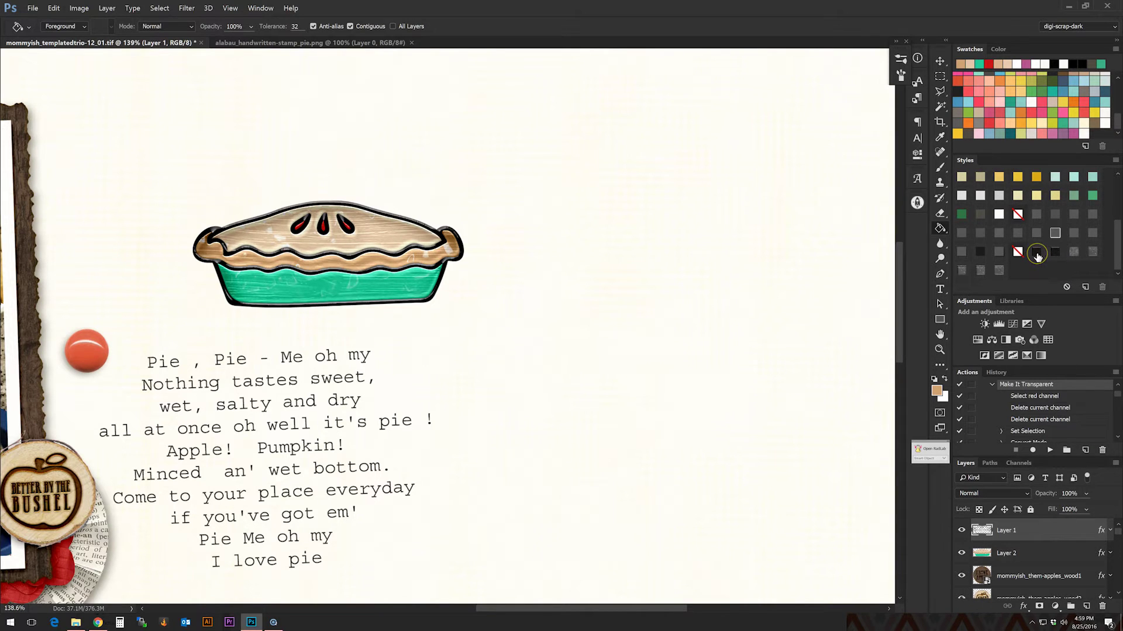
- Reduce the outline's Bevel & Emboss size and set its Inner Glow opacity to 22
{"action": "double_click", "coordinate": [1052, 526]}
{"action": "left_click", "coordinate": [494, 408]}
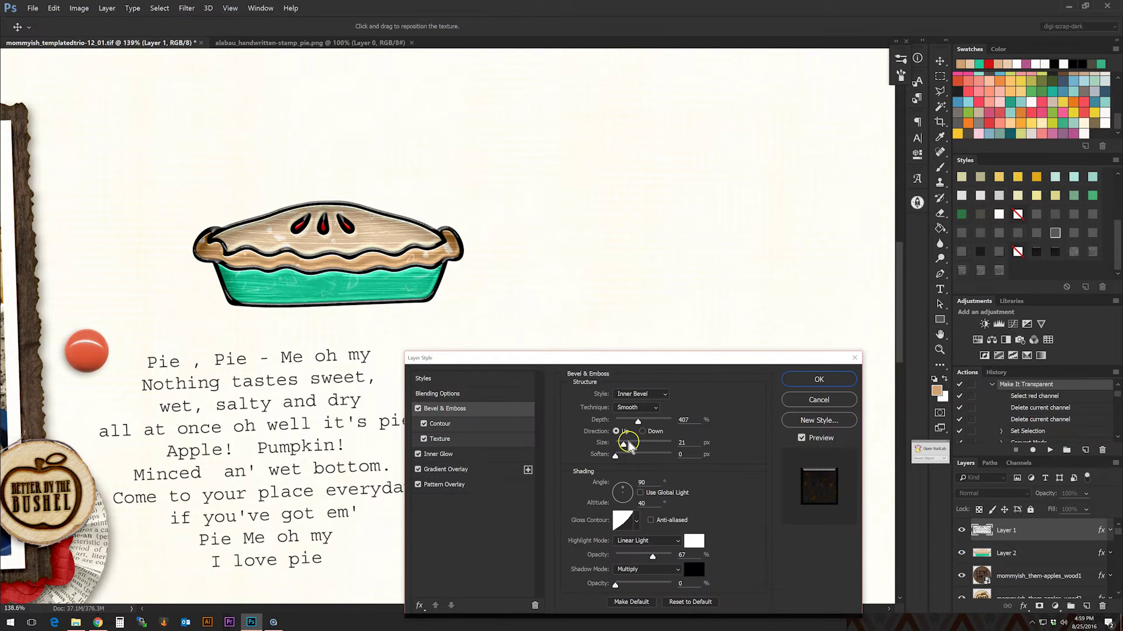
{"action": "left_click_drag", "start_coordinate": [626, 444], "coordinate": [623, 409]}
{"action": "left_click", "coordinate": [468, 454]}
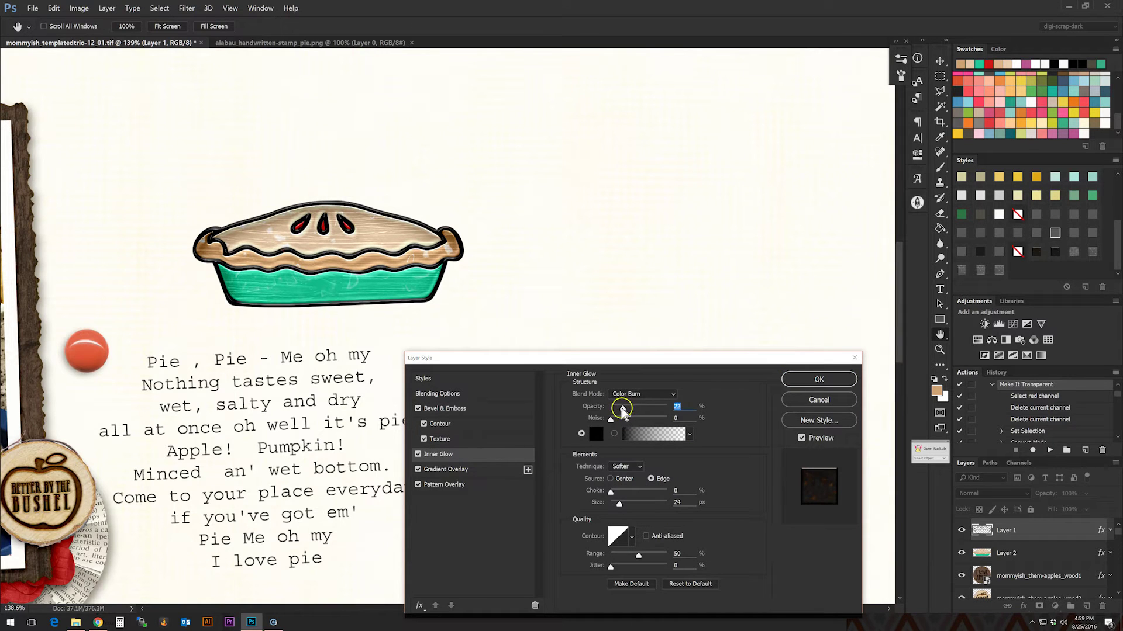
{"action": "left_click", "coordinate": [810, 379]}
{"action": "key", "text": "ctrl+0"}
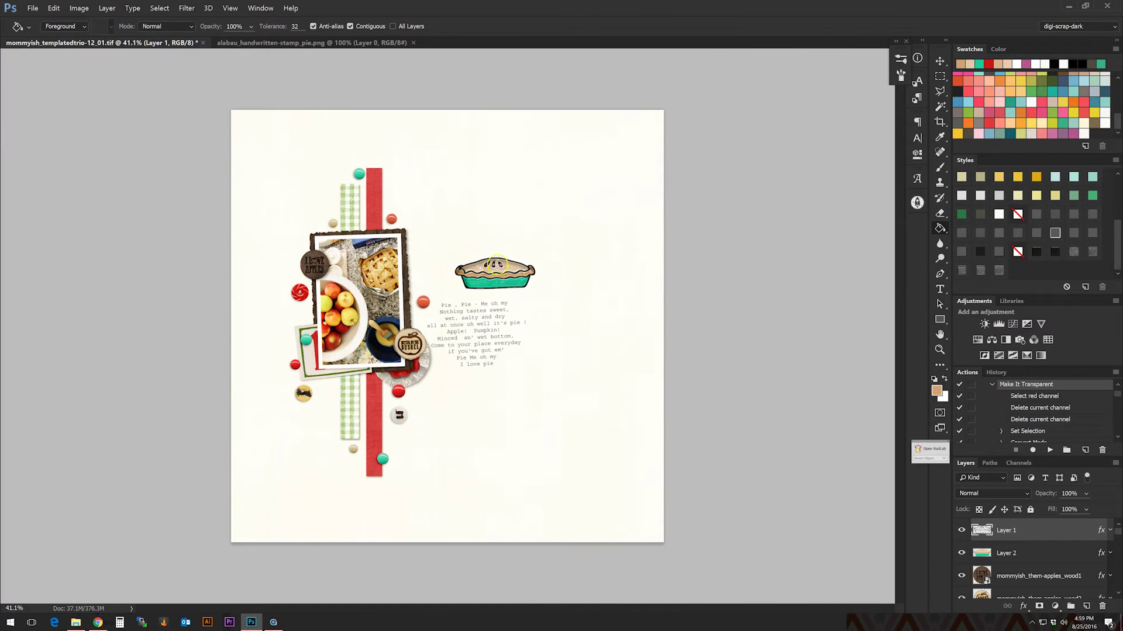
- Merge the pie fill Layer 2 down into Layer 1 and apply a style to the result
{"action": "left_click", "coordinate": [1049, 556]}
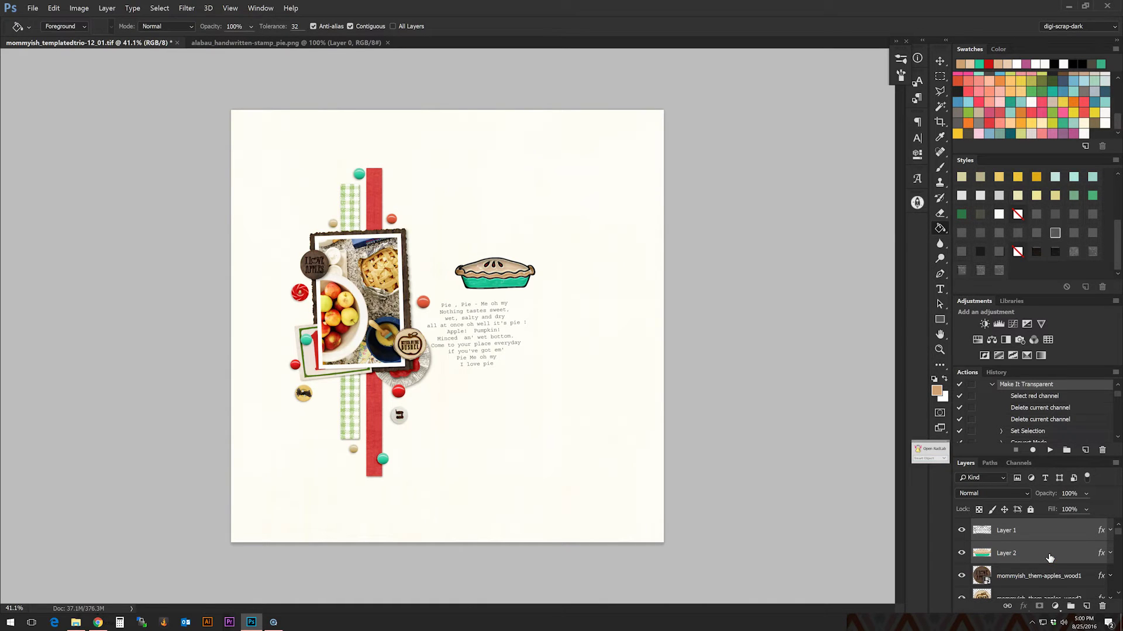
{"action": "right_click", "coordinate": [1049, 558]}
{"action": "left_click", "coordinate": [1047, 428]}
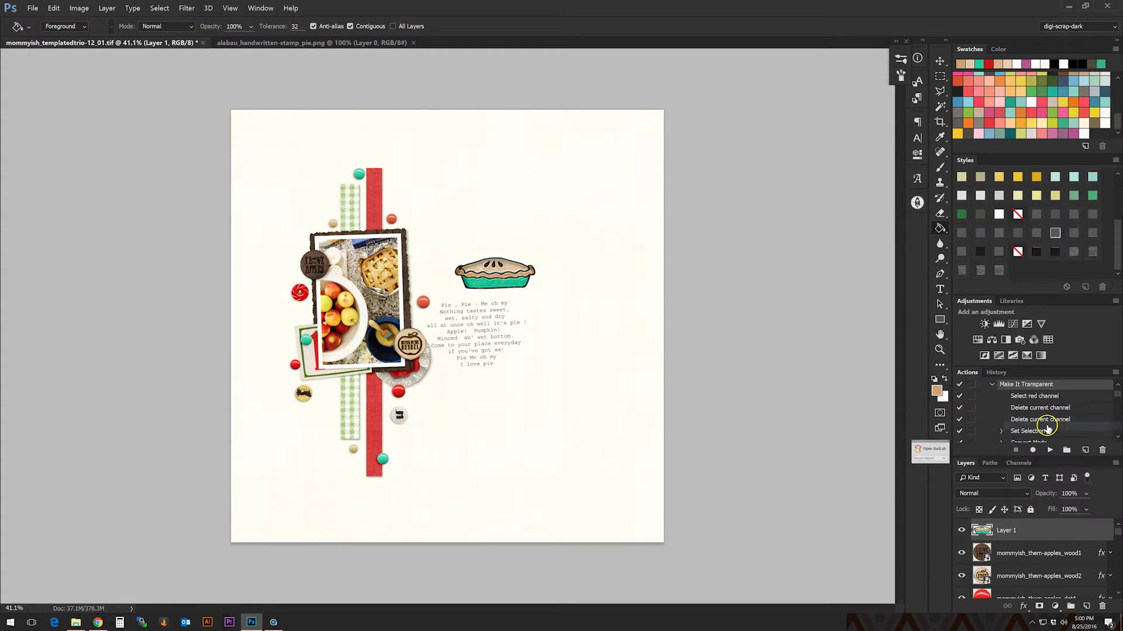
{"action": "left_click", "coordinate": [1001, 252]}
{"action": "left_click", "coordinate": [962, 249]}
- Scale the pie to 72.35% and place it at the photo cluster's lower-left corner
{"action": "left_click", "coordinate": [939, 60]}
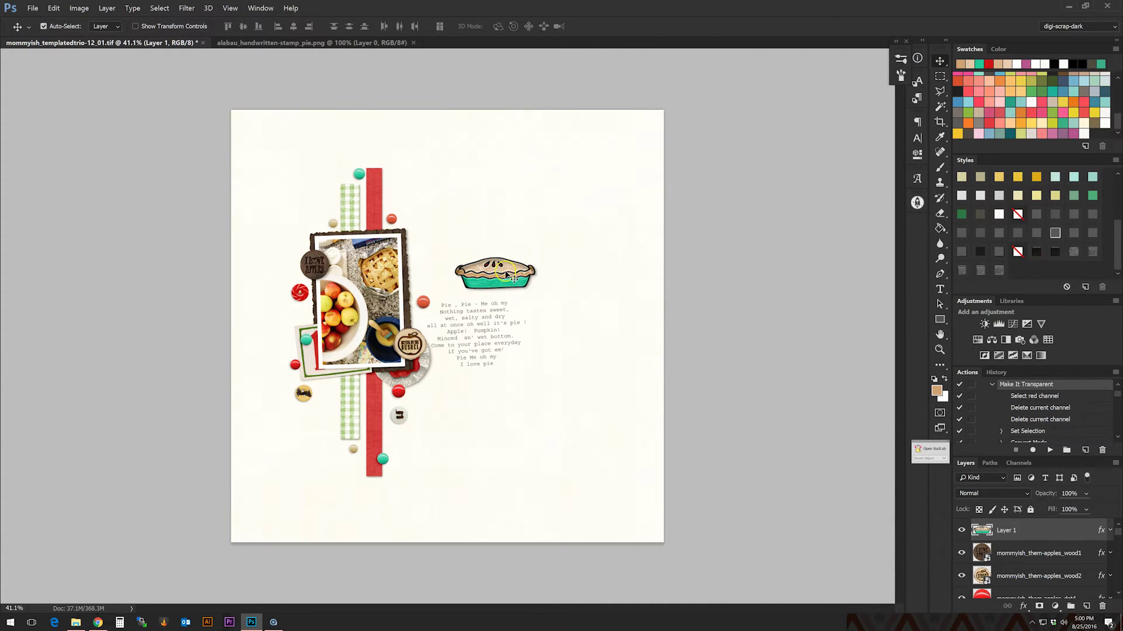
{"action": "mouse_move", "coordinate": [495, 282]}
{"action": "left_mouse_down"}
{"action": "mouse_move", "coordinate": [377, 338]}
{"action": "mouse_move", "coordinate": [331, 374]}
{"action": "mouse_move", "coordinate": [358, 375]}
{"action": "mouse_move", "coordinate": [349, 365]}
{"action": "left_mouse_up"}
{"action": "key", "text": "ctrl+t"}
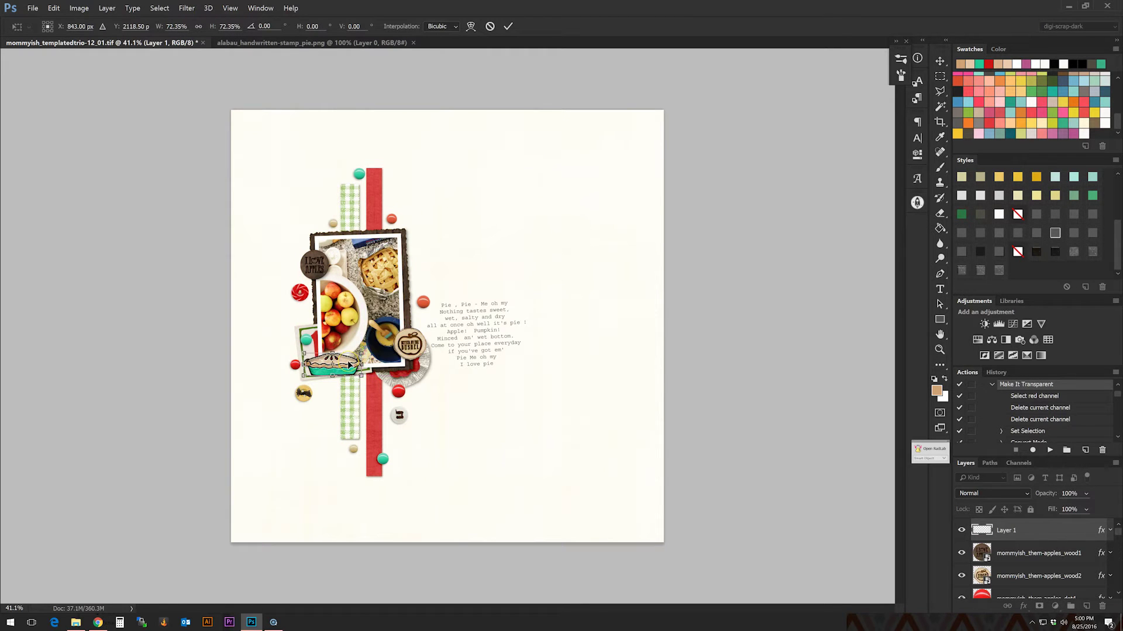
{"action": "key", "text": "Return"}
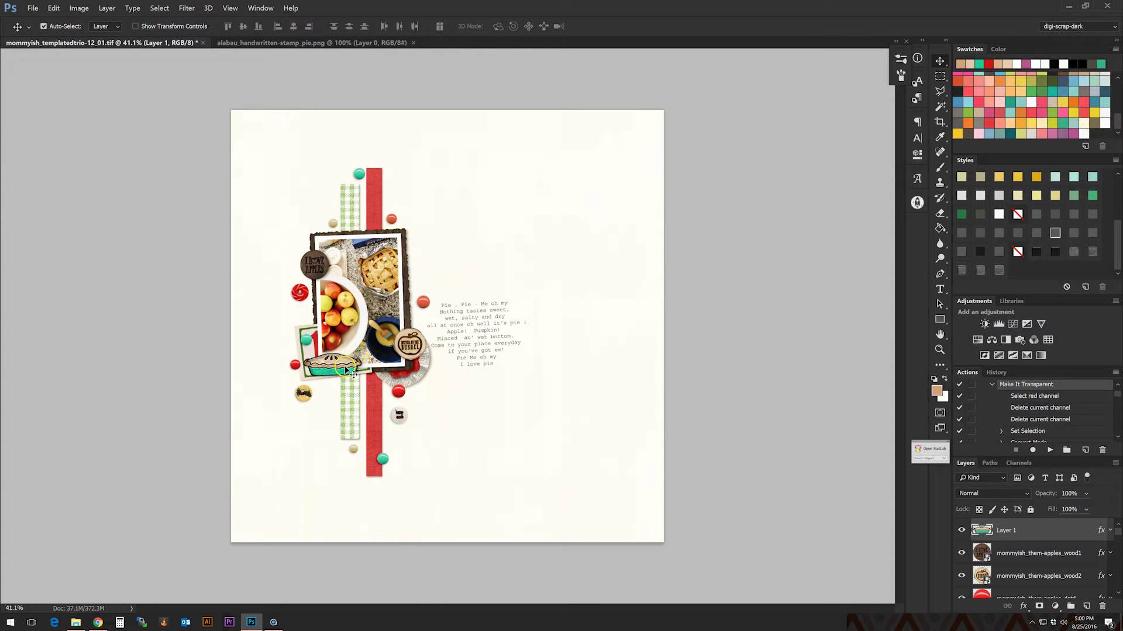
{"action": "mouse_move", "coordinate": [349, 371]}
{"action": "left_mouse_down"}
{"action": "mouse_move", "coordinate": [493, 390]}
{"action": "mouse_move", "coordinate": [337, 377]}
{"action": "mouse_move", "coordinate": [346, 374]}
{"action": "left_mouse_up"}
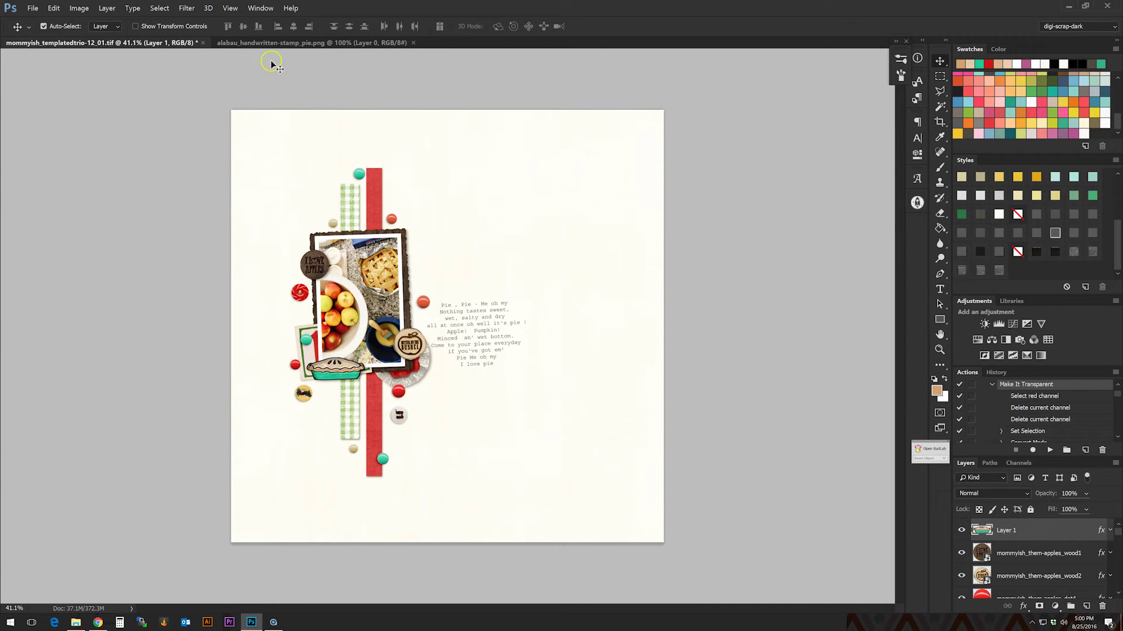
- Open alabau_handwritten-stamp_comfort-food.png from the stamps folder as a third document
{"action": "left_click", "coordinate": [33, 8]}
{"action": "left_click", "coordinate": [46, 28]}
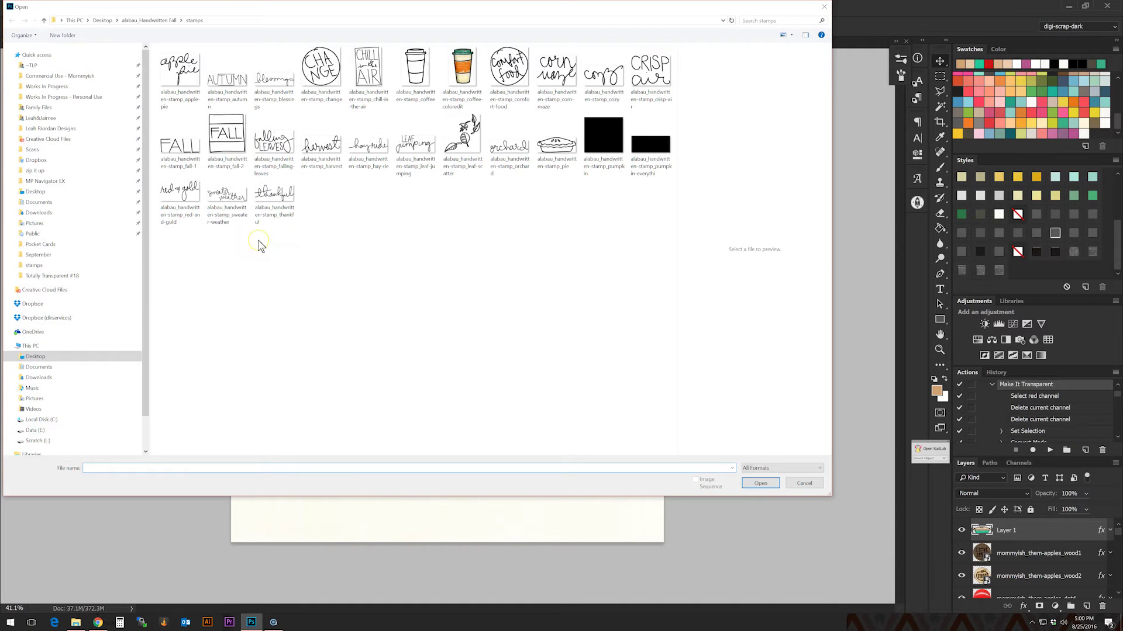
{"action": "left_click", "coordinate": [522, 149]}
{"action": "left_click", "coordinate": [510, 84]}
{"action": "double_click", "coordinate": [507, 70]}
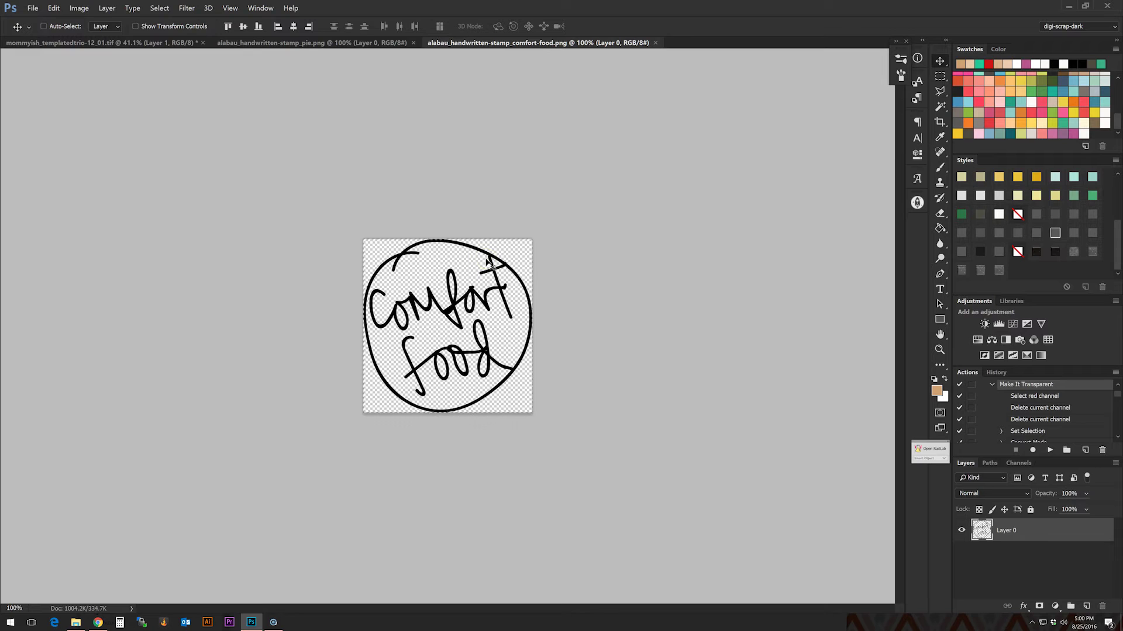
- Paste the comfort-food stamp into the scrapbook layout and move it just above the pie poem
{"action": "left_click", "coordinate": [358, 42]}
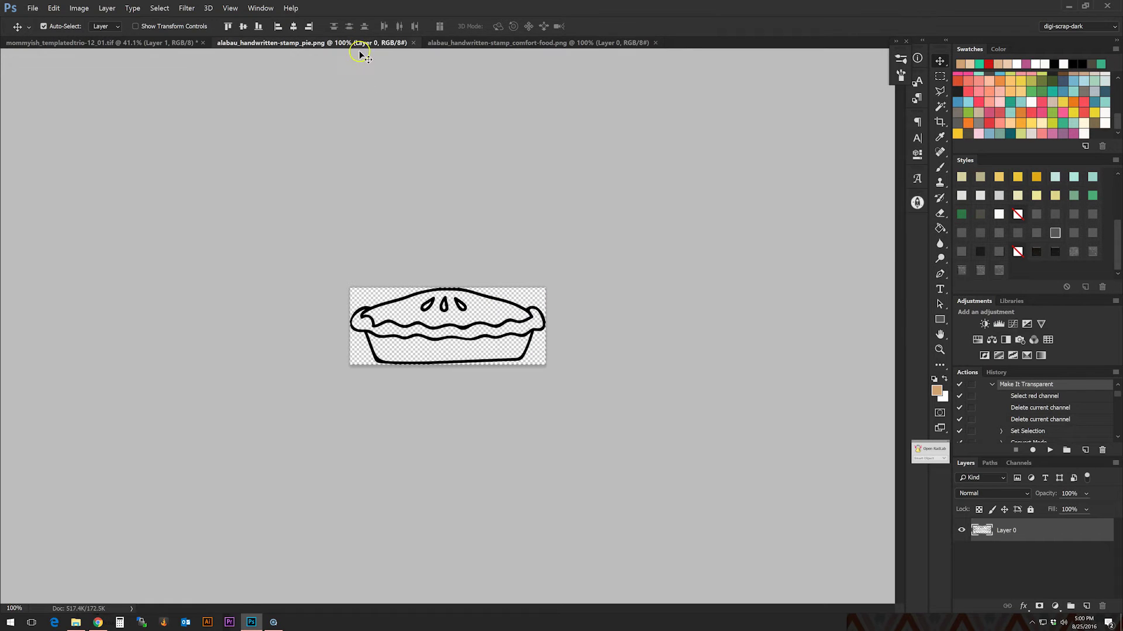
{"action": "left_click", "coordinate": [162, 43]}
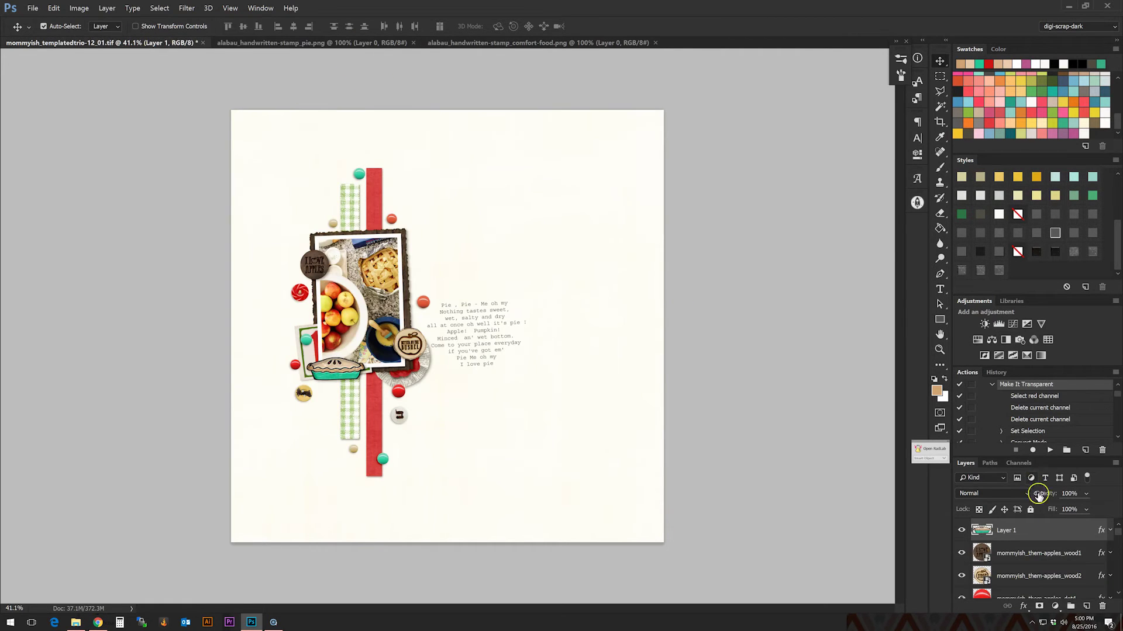
{"action": "key", "text": "ctrl+v"}
{"action": "scroll", "coordinate": [534, 258], "scroll_direction": "up", "scroll_amount": 2}
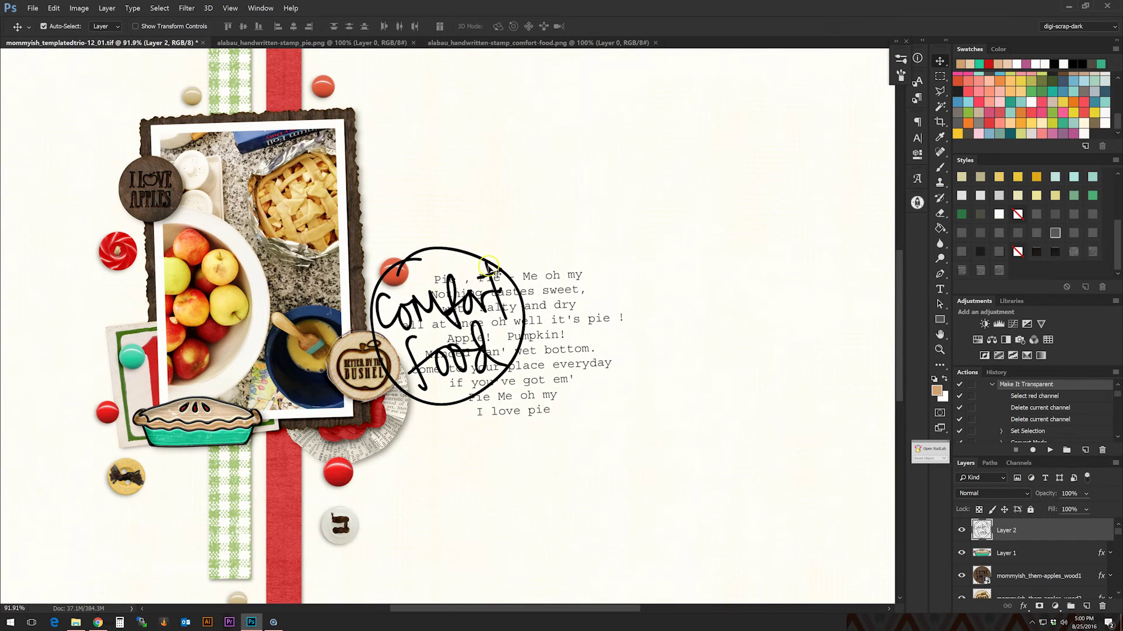
{"action": "left_click_drag", "start_coordinate": [489, 269], "coordinate": [551, 112]}
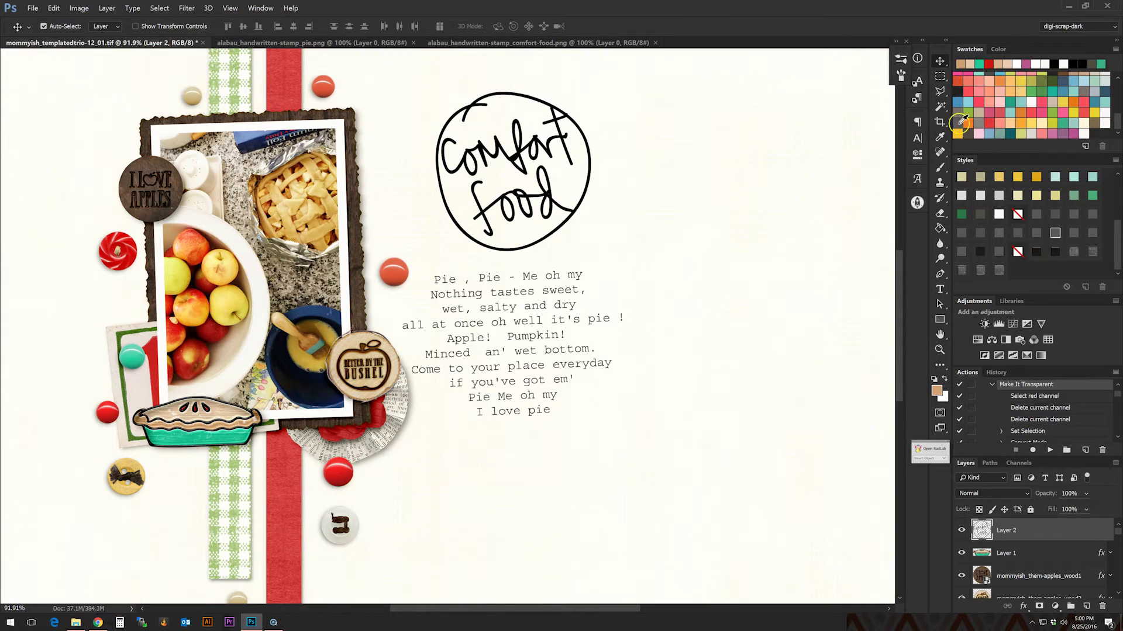
{"action": "left_click", "coordinate": [940, 107]}
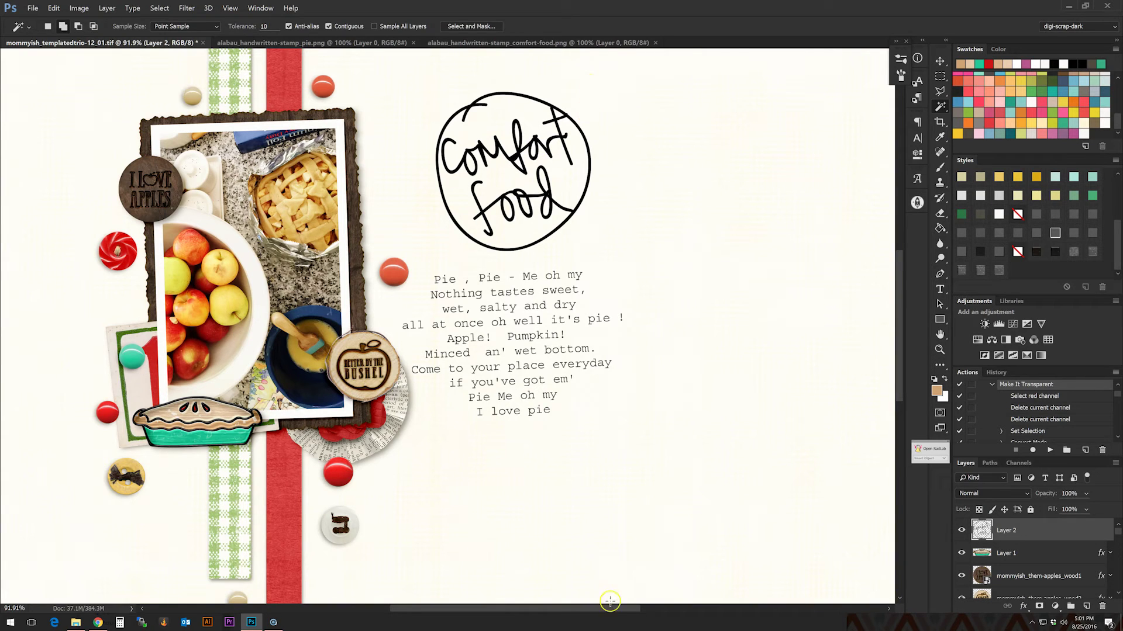
- Zoom in on the stamp and invert the selection so it covers the stamp circle
{"action": "left_click_drag", "start_coordinate": [613, 608], "coordinate": [636, 608]}
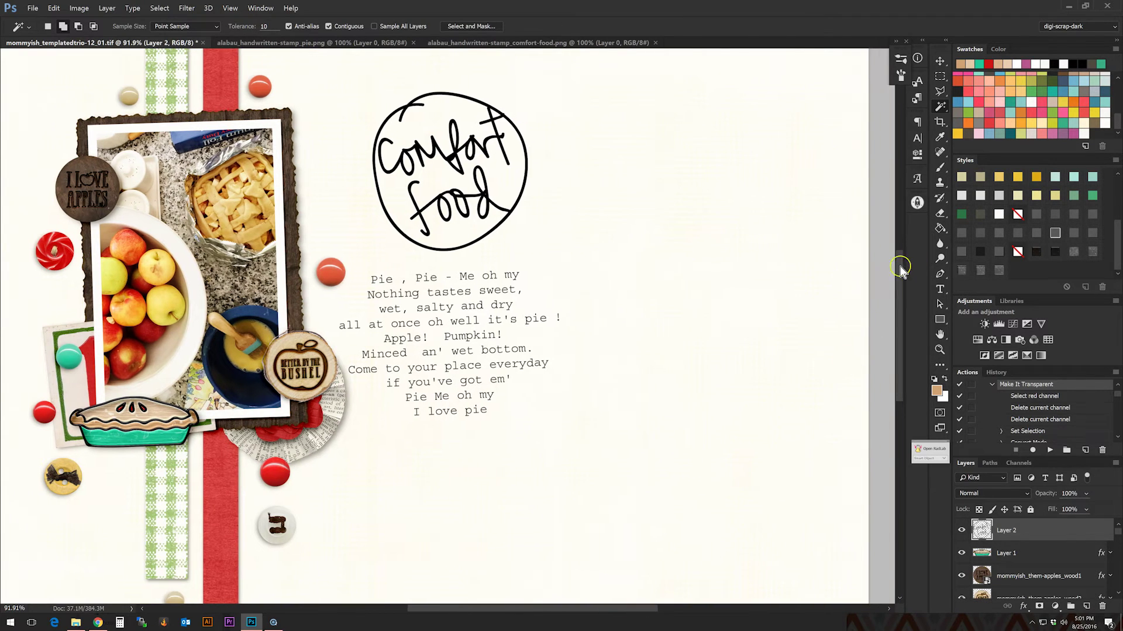
{"action": "left_click_drag", "start_coordinate": [898, 263], "coordinate": [890, 225]}
{"action": "key", "text": "ctrl+plus"}
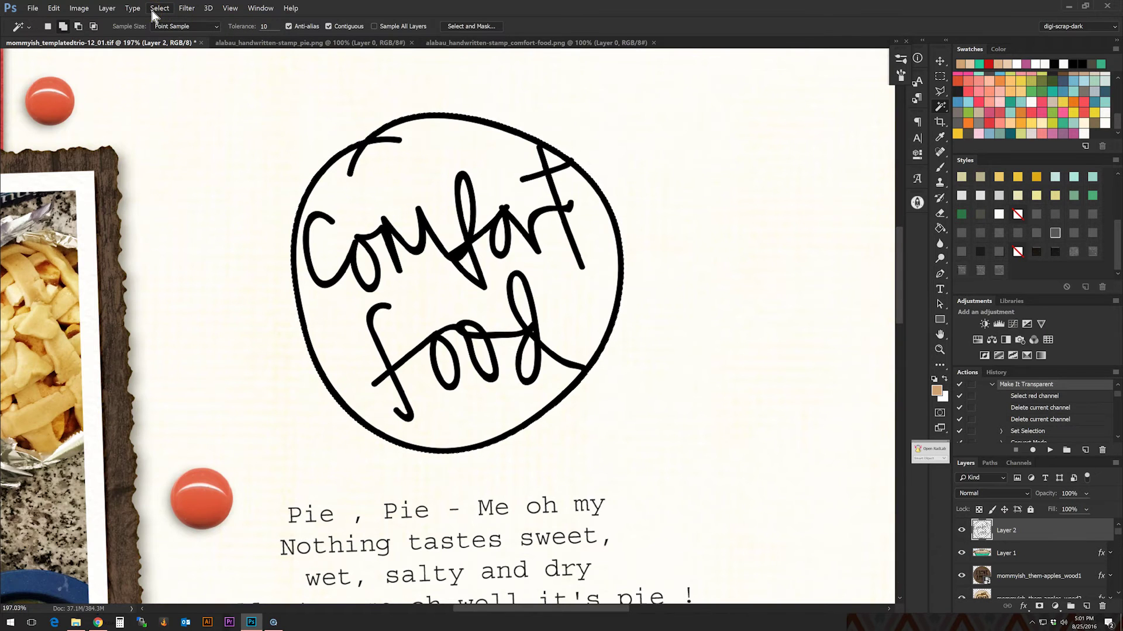
{"action": "left_click", "coordinate": [155, 9]}
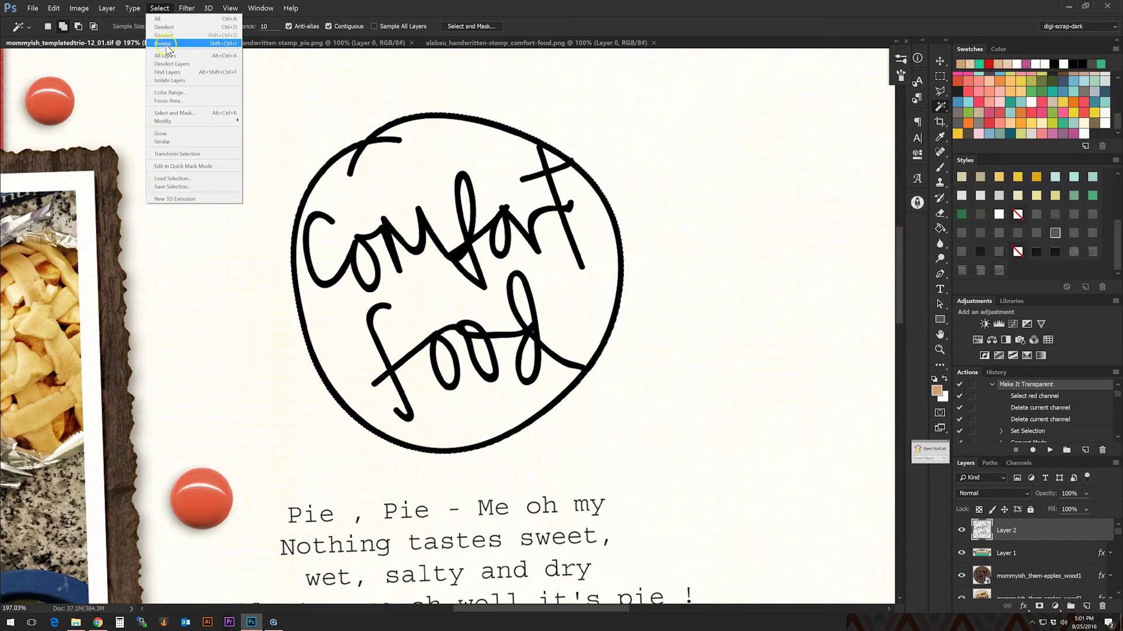
{"action": "left_click", "coordinate": [166, 44]}
- Contract the circle selection slightly inward with Select > Modify > Contract
{"action": "left_click", "coordinate": [156, 9]}
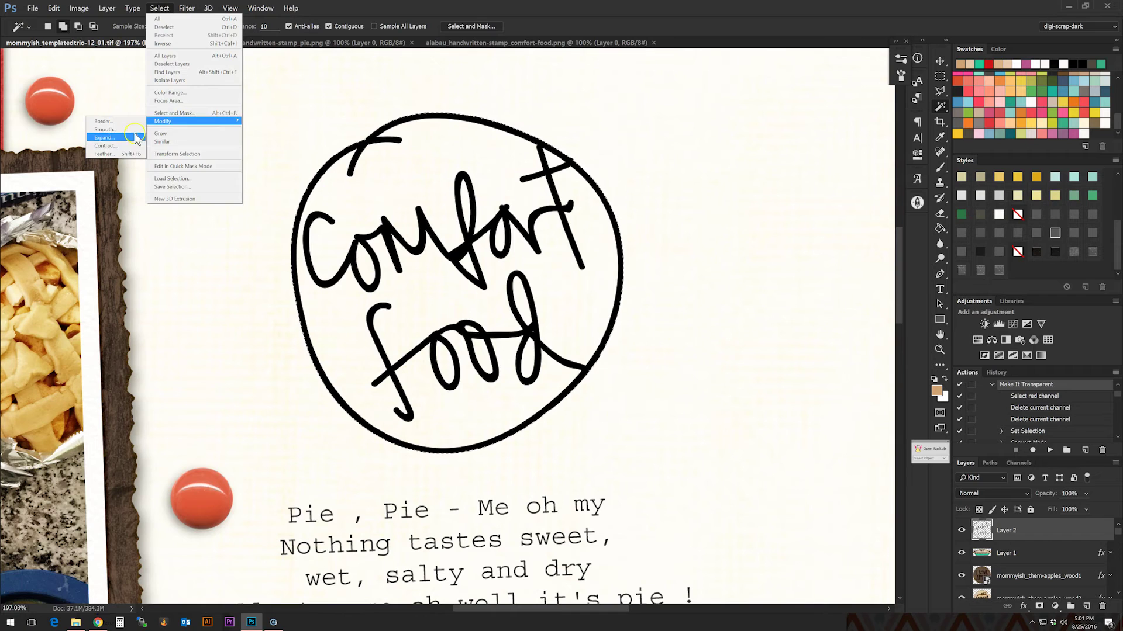
{"action": "left_click", "coordinate": [116, 145]}
{"action": "left_click", "coordinate": [597, 292]}
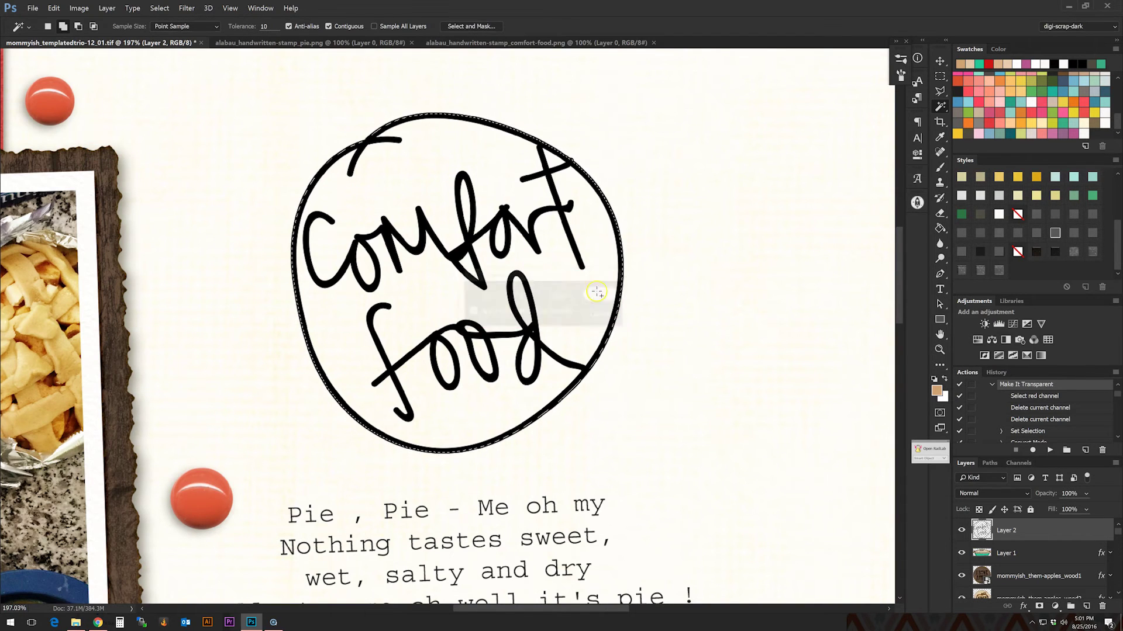
- On a new layer above Layer 1, fill the stamp circle with red sampled from the red ball
{"action": "left_click", "coordinate": [1030, 554]}
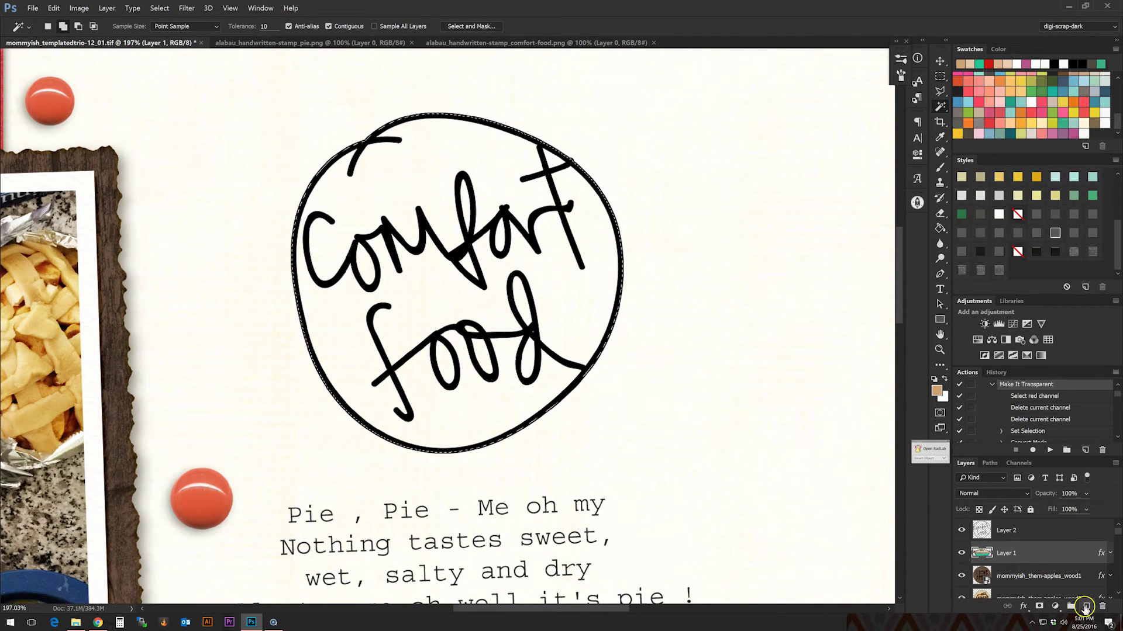
{"action": "left_click", "coordinate": [1085, 605]}
{"action": "left_click", "coordinate": [940, 229]}
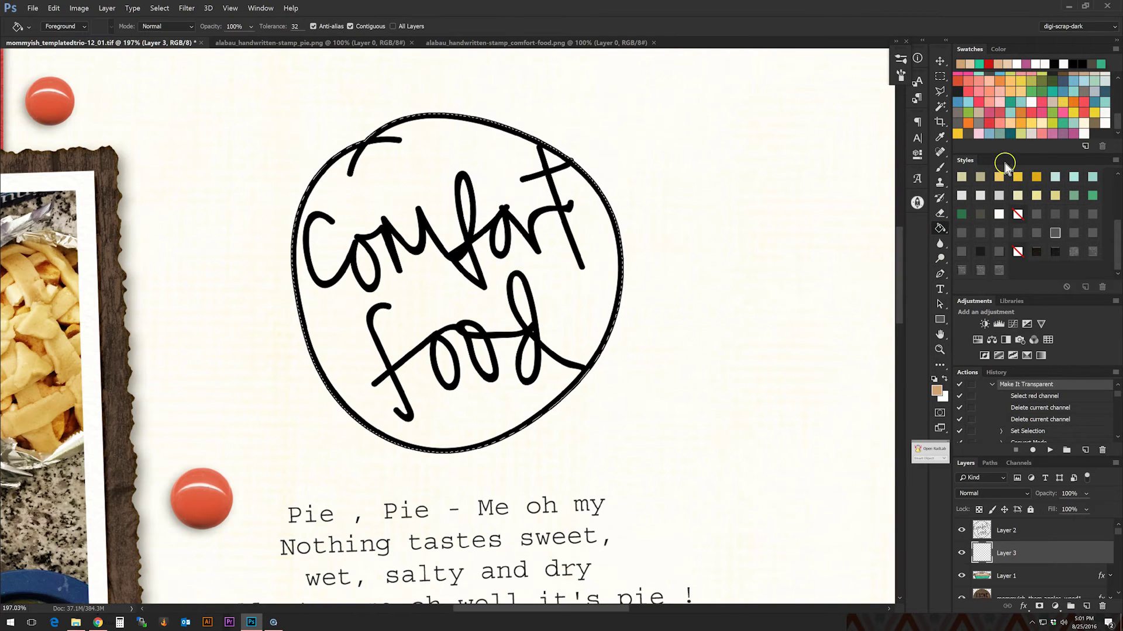
{"action": "left_click", "coordinate": [937, 390]}
{"action": "left_click", "coordinate": [201, 501]}
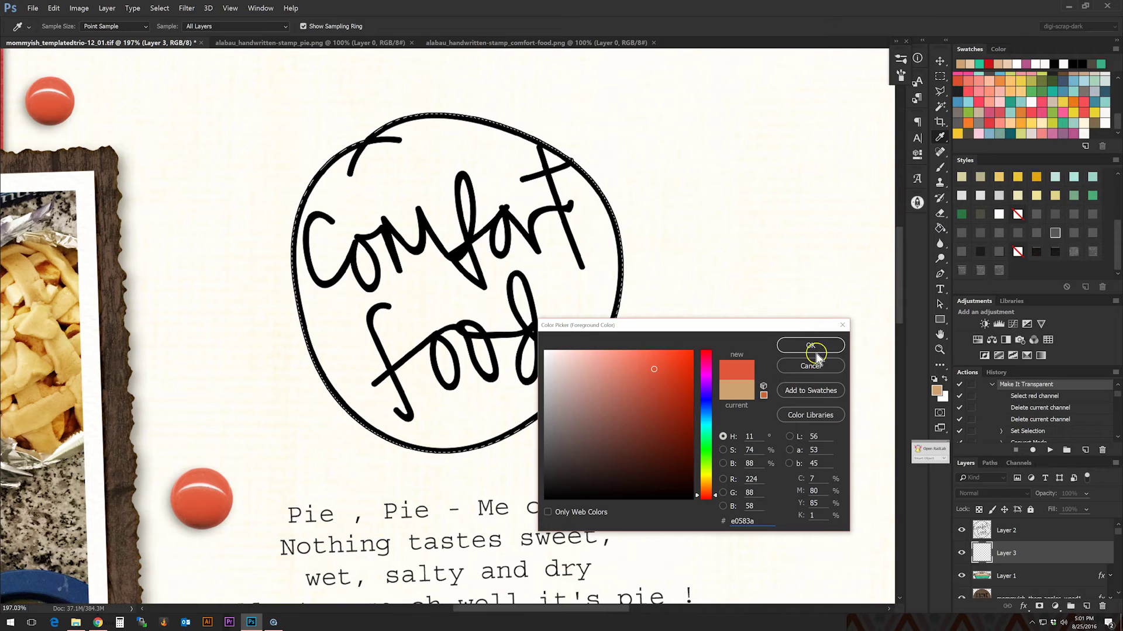
{"action": "left_click", "coordinate": [811, 345]}
{"action": "left_click", "coordinate": [479, 245]}
{"action": "key", "text": "ctrl+d"}
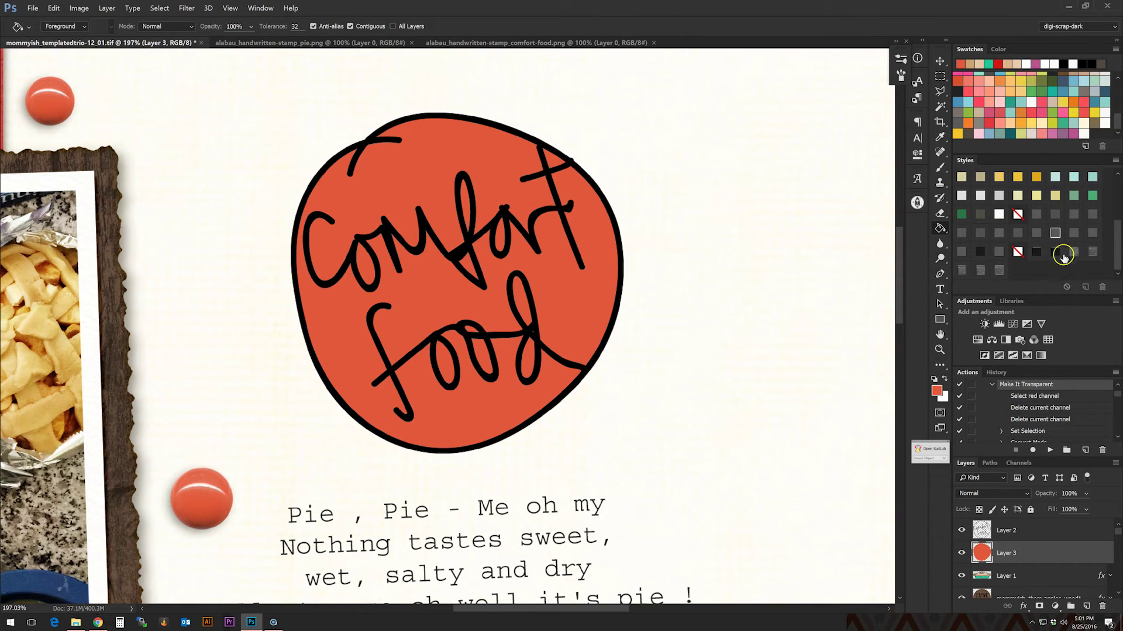
- Apply a wood-grain texture style to the red fill and a style to the stamp outline
{"action": "left_click", "coordinate": [969, 272]}
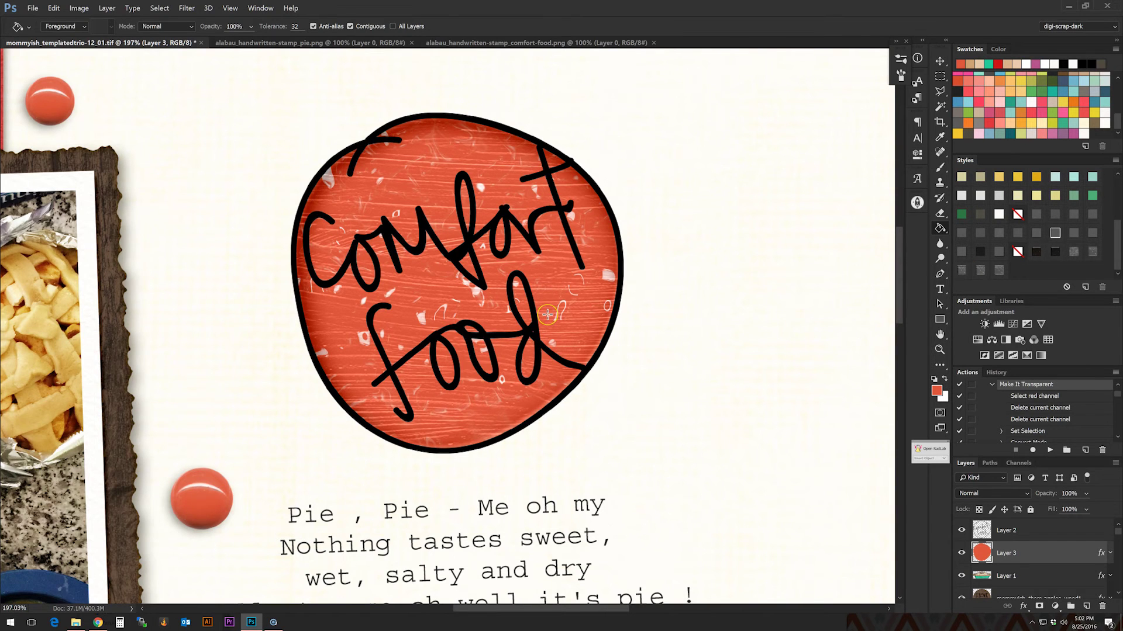
{"action": "scroll", "coordinate": [548, 314], "scroll_direction": "down", "scroll_amount": 3}
{"action": "left_click", "coordinate": [1073, 530]}
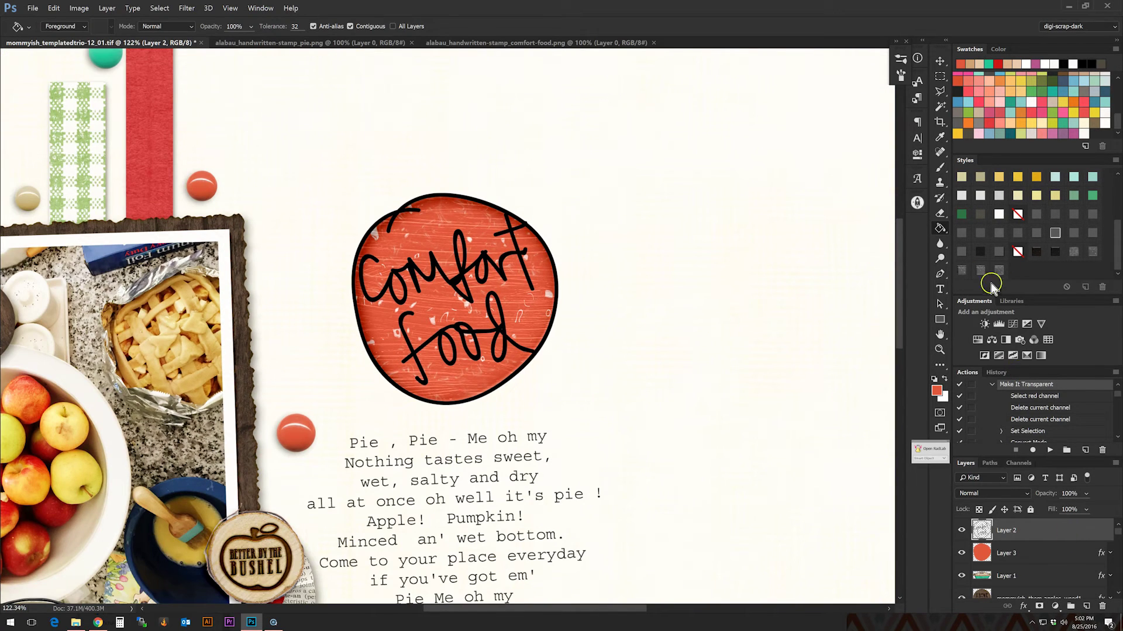
{"action": "left_click", "coordinate": [1042, 252]}
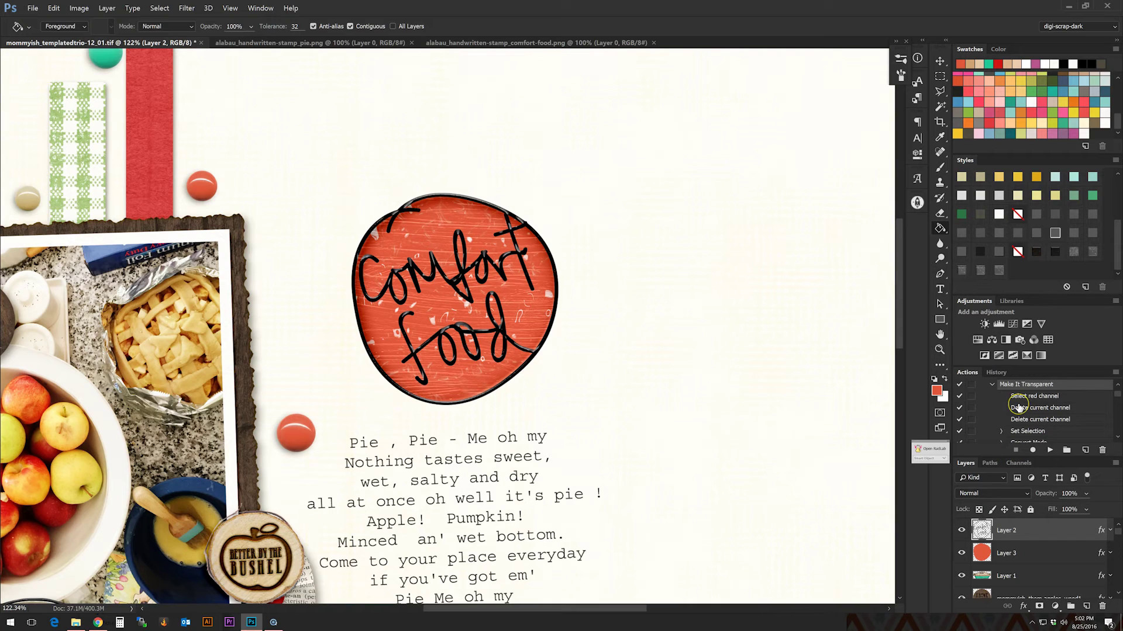
- Select the Magic Wand and clear the style from the stamp outline layer, Layer 2
{"action": "scroll", "coordinate": [859, 374], "scroll_direction": "up", "scroll_amount": 2}
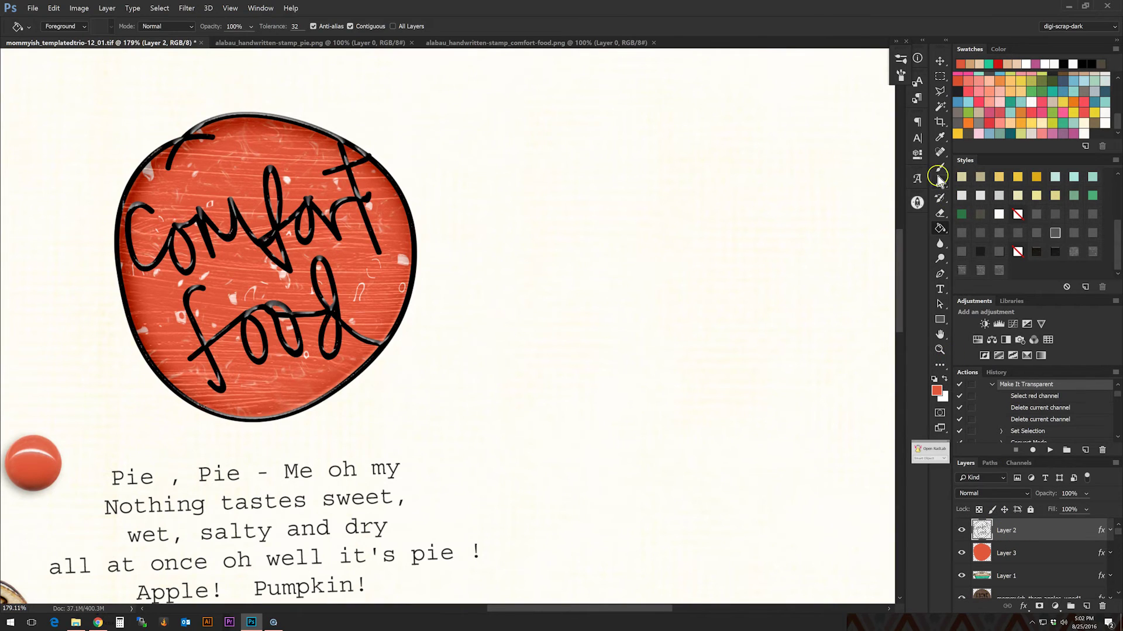
{"action": "left_click", "coordinate": [940, 107]}
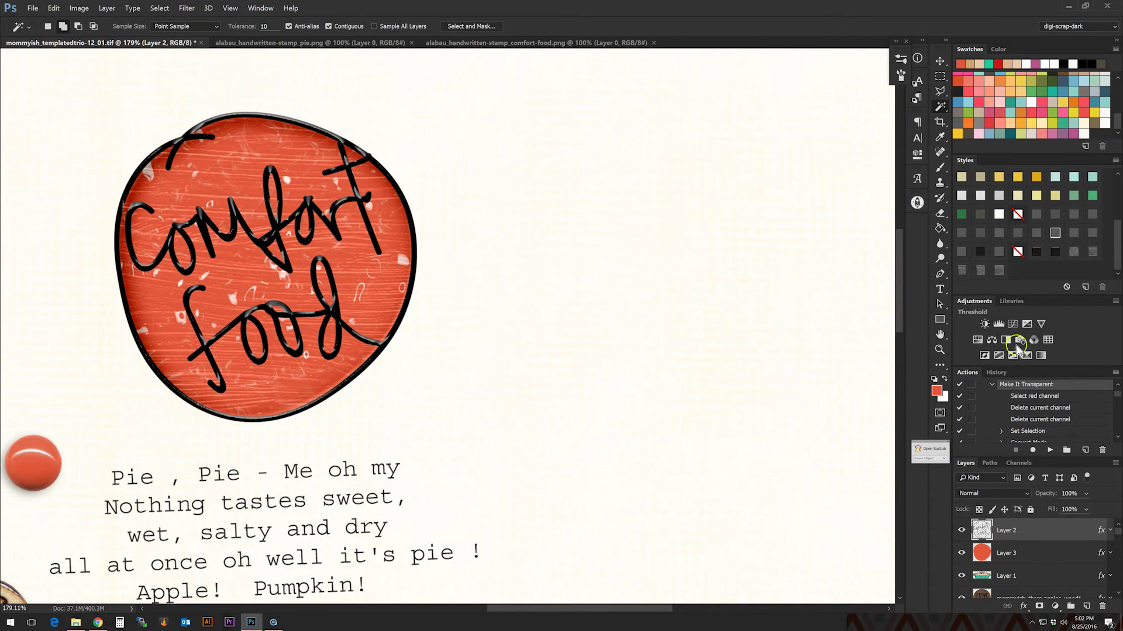
{"action": "left_click", "coordinate": [1017, 251]}
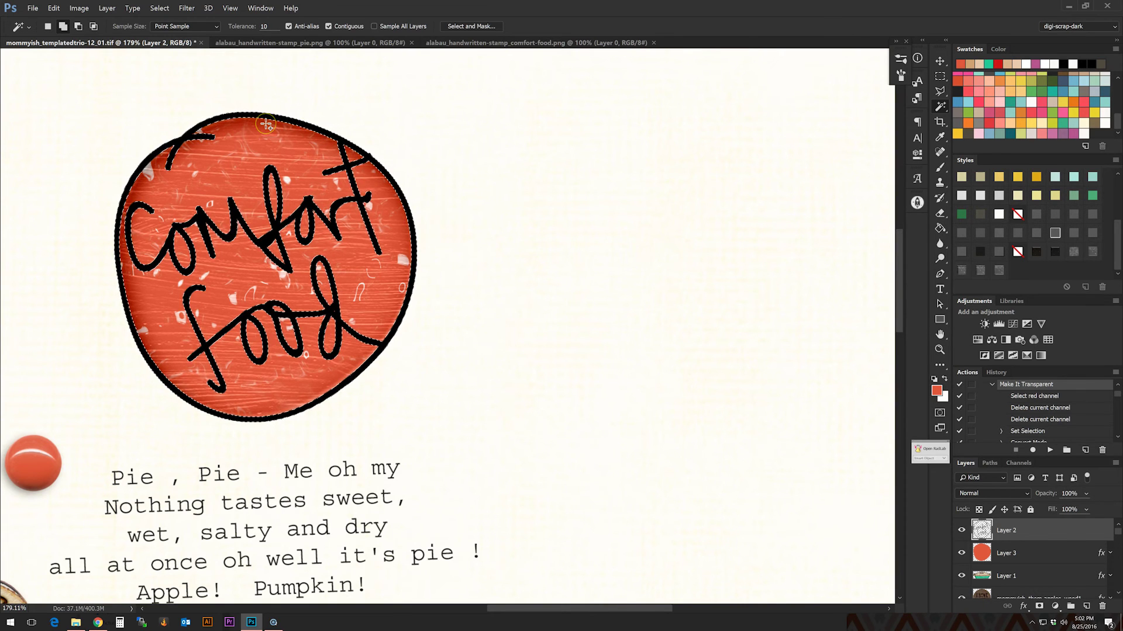
- Contract the lettering-and-outline selection slightly
{"action": "left_click", "coordinate": [160, 8]}
{"action": "mouse_move", "coordinate": [207, 123]}
{"action": "left_click", "coordinate": [104, 137]}
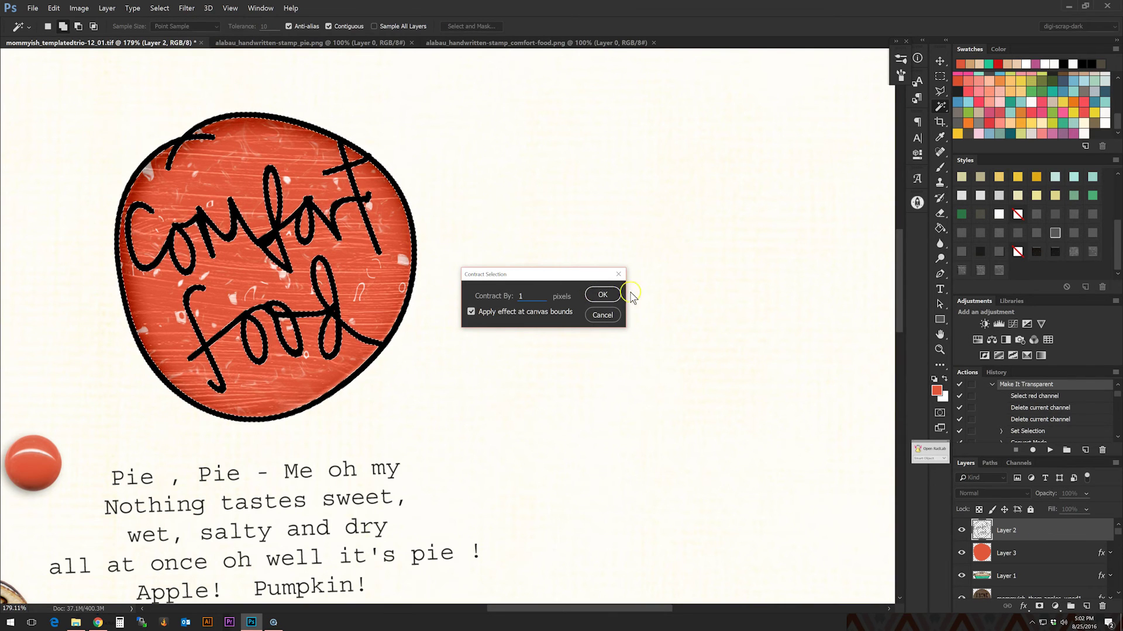
{"action": "left_click", "coordinate": [601, 294]}
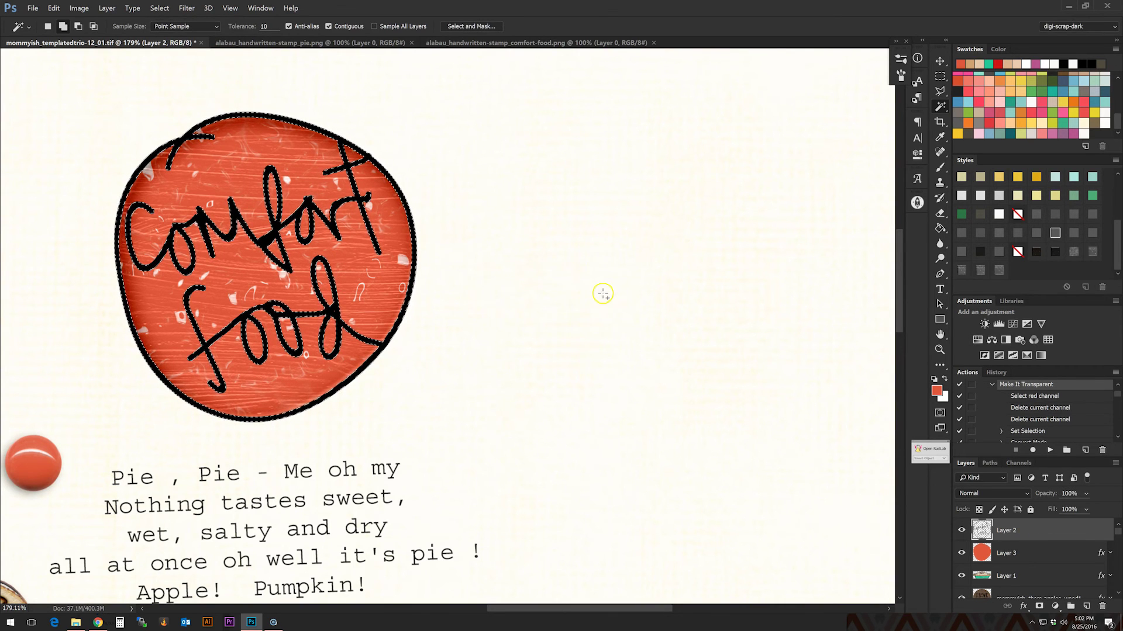
- Select the red fill layer, Layer 3, toggle its visibility, and deselect to review the etched edges
{"action": "left_click", "coordinate": [1004, 555]}
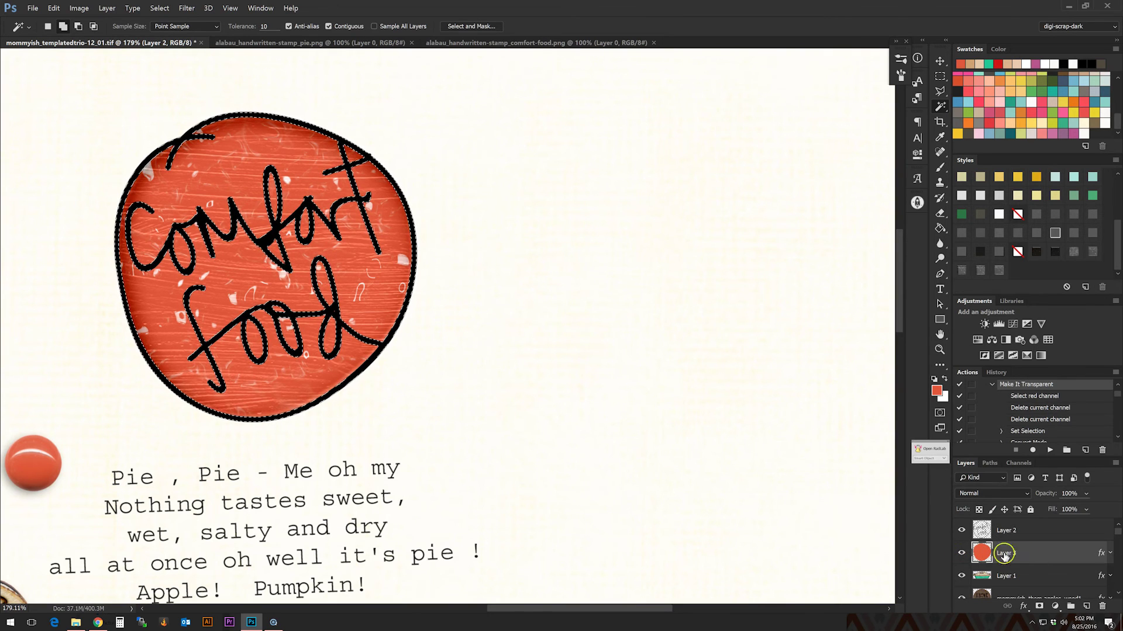
{"action": "left_click", "coordinate": [961, 553]}
{"action": "left_click", "coordinate": [961, 553]}
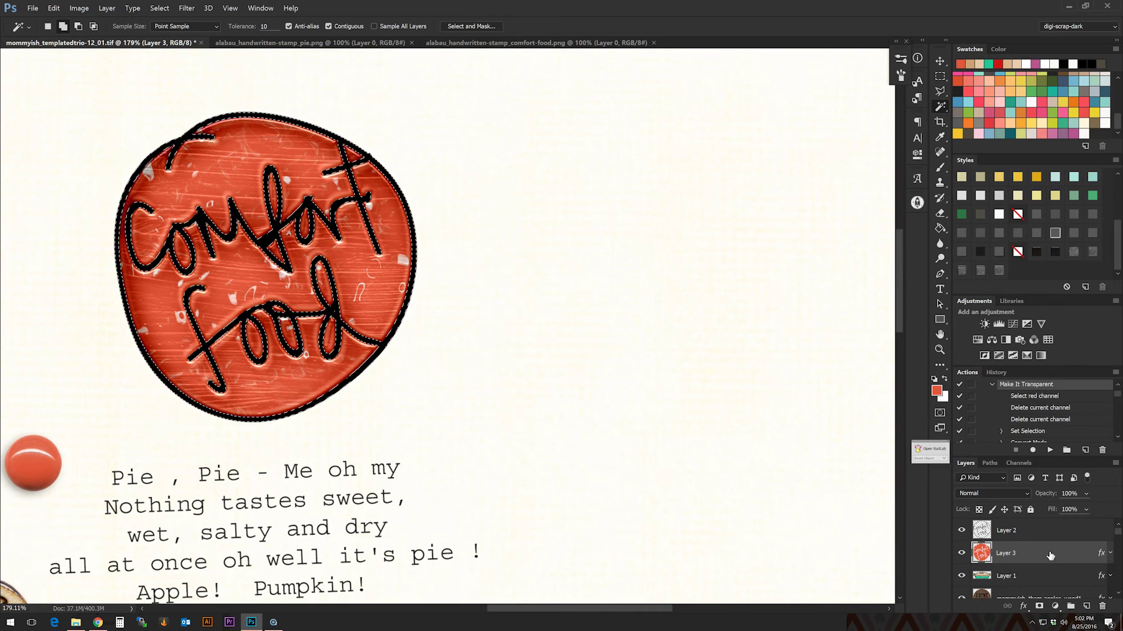
{"action": "left_click", "coordinate": [318, 528]}
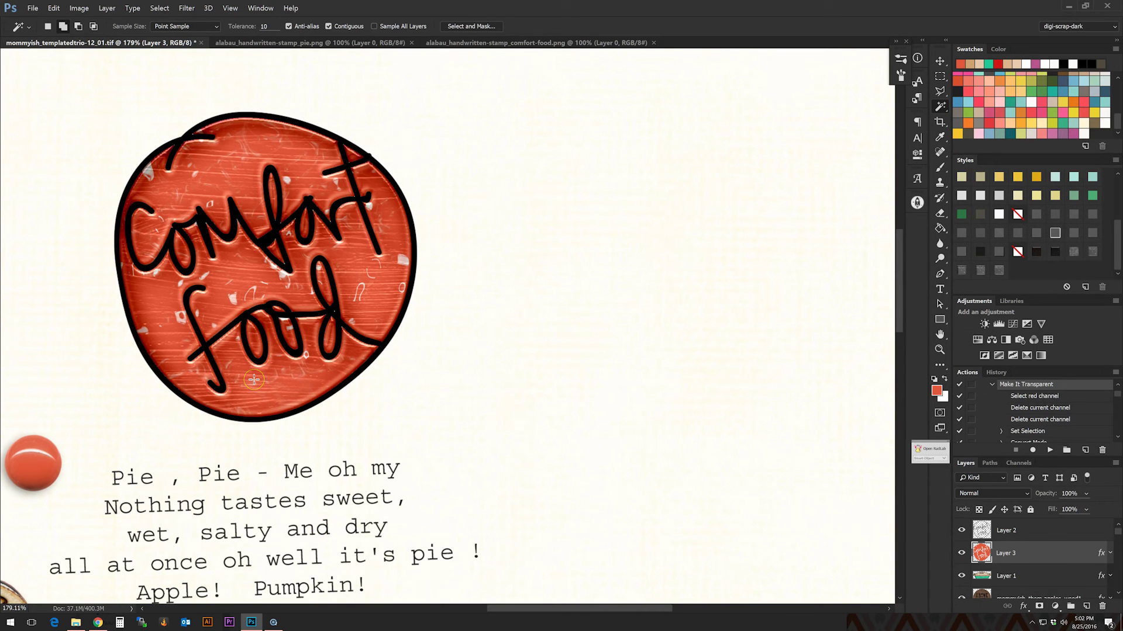
- Zoom out to the full page and apply a preset Styles swatch to the lettering layer, Layer 2
{"action": "scroll", "coordinate": [82, 238], "scroll_direction": "down", "scroll_amount": 1}
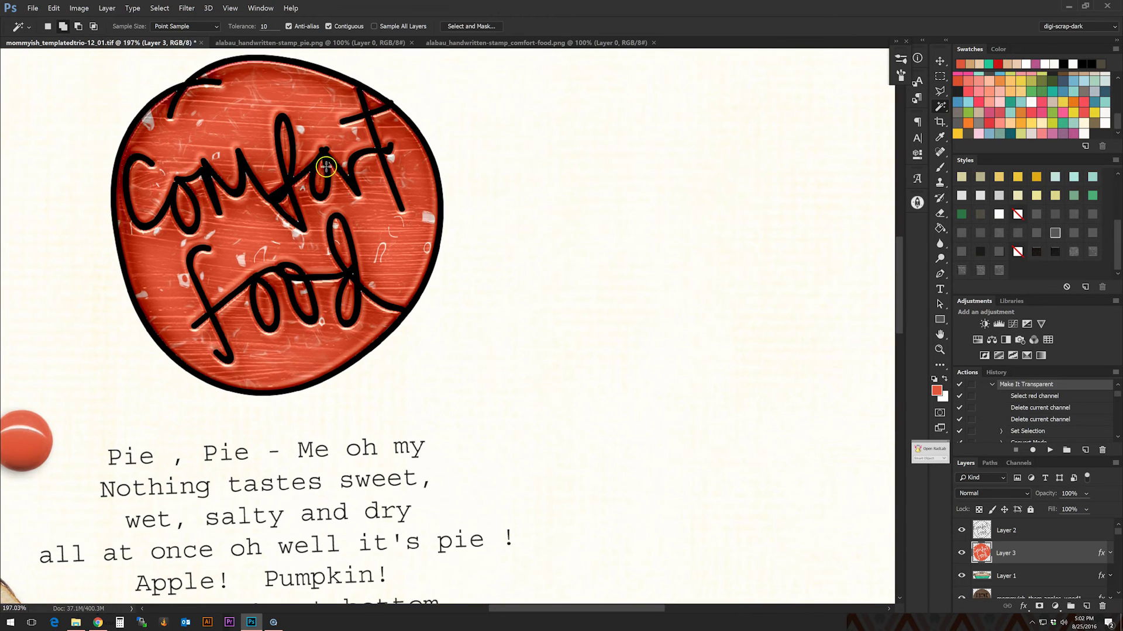
{"action": "scroll", "coordinate": [321, 165], "scroll_direction": "up", "scroll_amount": 3}
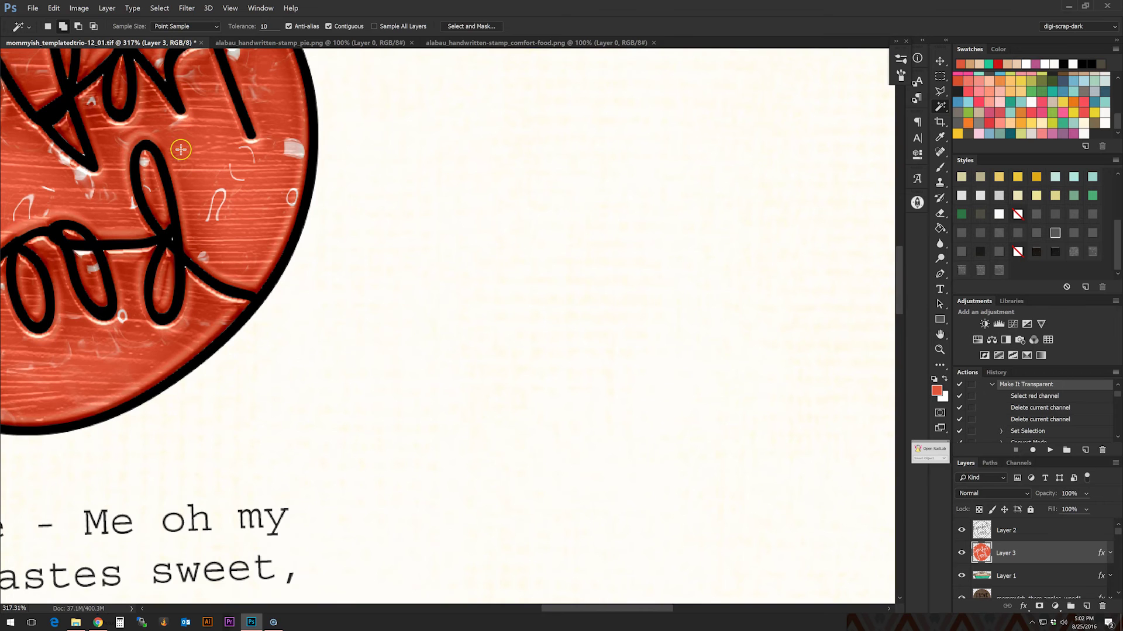
{"action": "scroll", "coordinate": [180, 150], "scroll_direction": "down", "scroll_amount": 10}
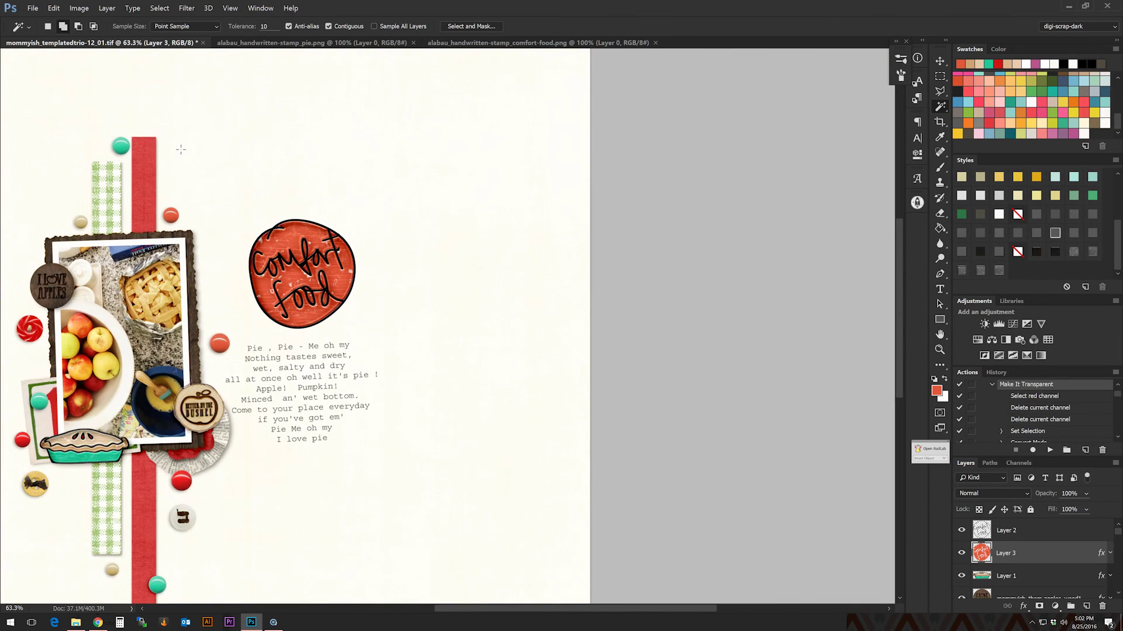
{"action": "scroll", "coordinate": [181, 149], "scroll_direction": "down", "scroll_amount": 2}
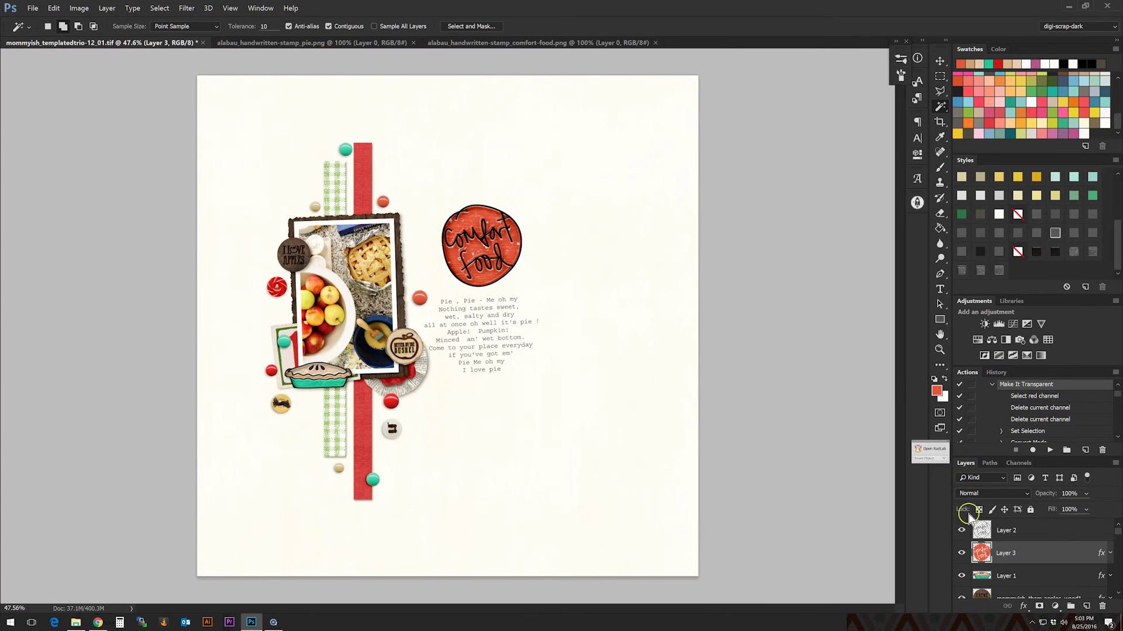
{"action": "left_click", "coordinate": [1044, 529]}
{"action": "left_click", "coordinate": [1036, 252]}
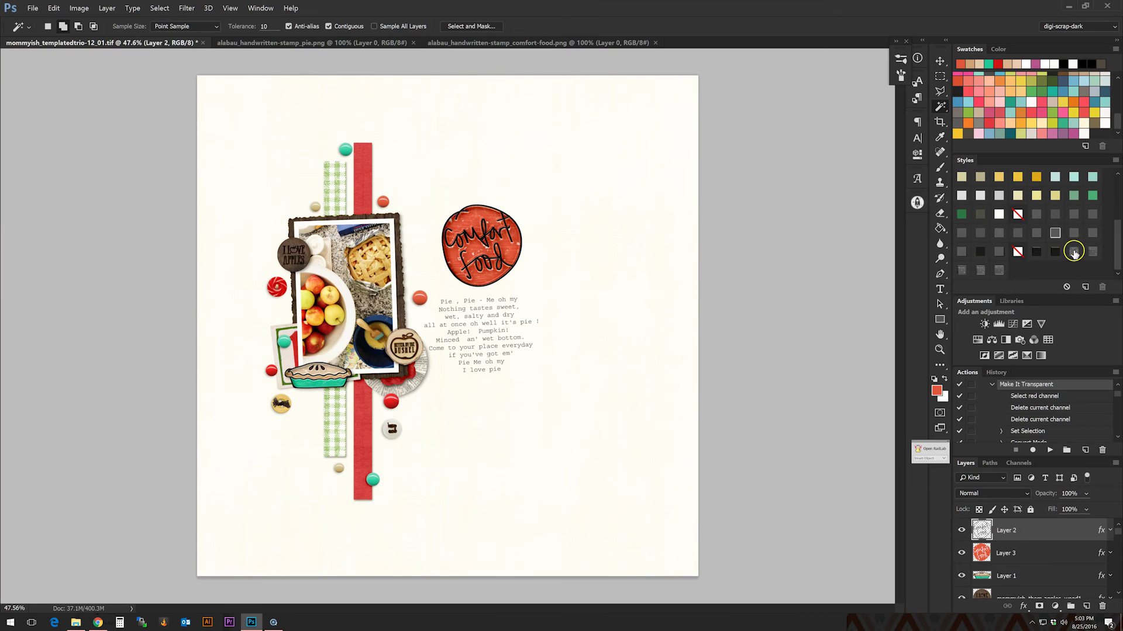
- Fill a new layer with dark brown sampled from the photo frame and clip it to the lettering
{"action": "left_click", "coordinate": [1086, 607]}
{"action": "left_click", "coordinate": [940, 228]}
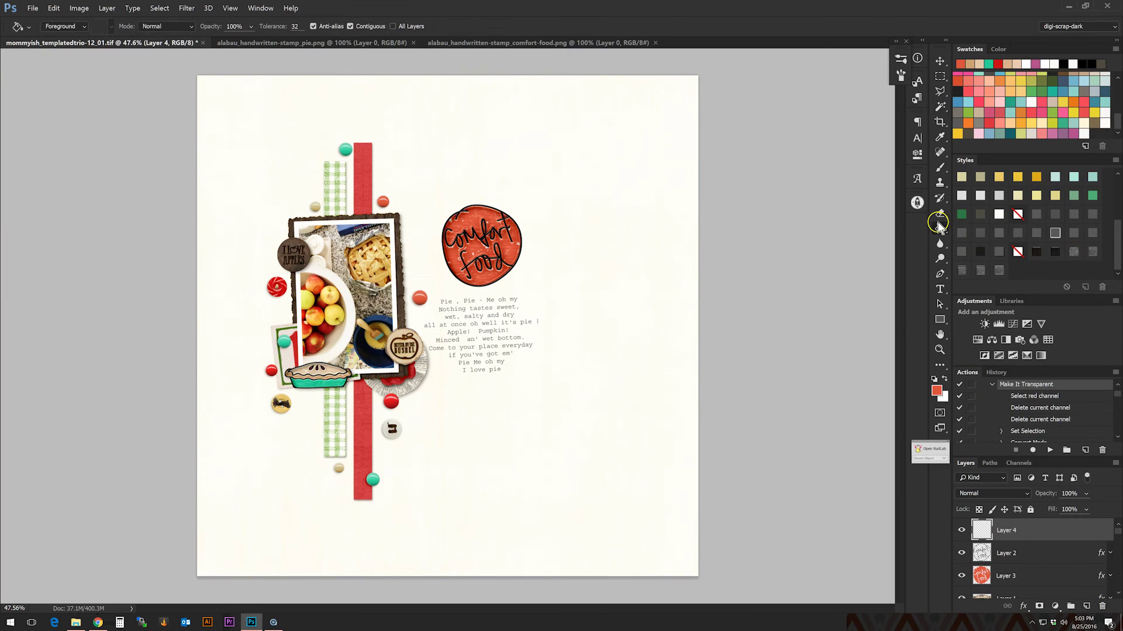
{"action": "left_click", "coordinate": [938, 390]}
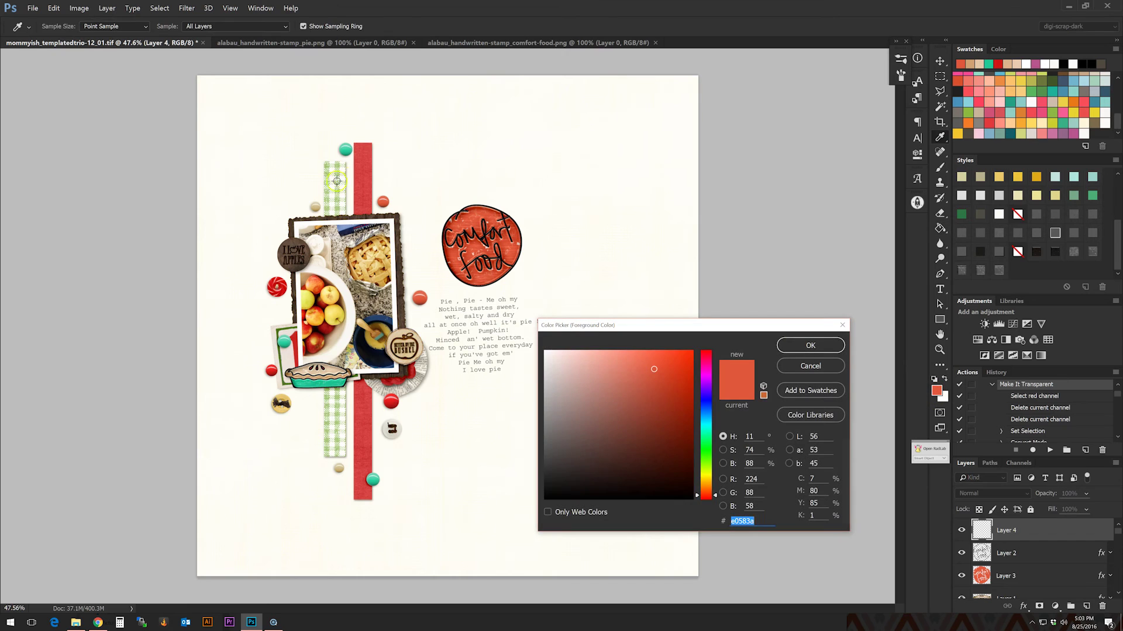
{"action": "left_click", "coordinate": [384, 217]}
{"action": "left_click", "coordinate": [811, 345]}
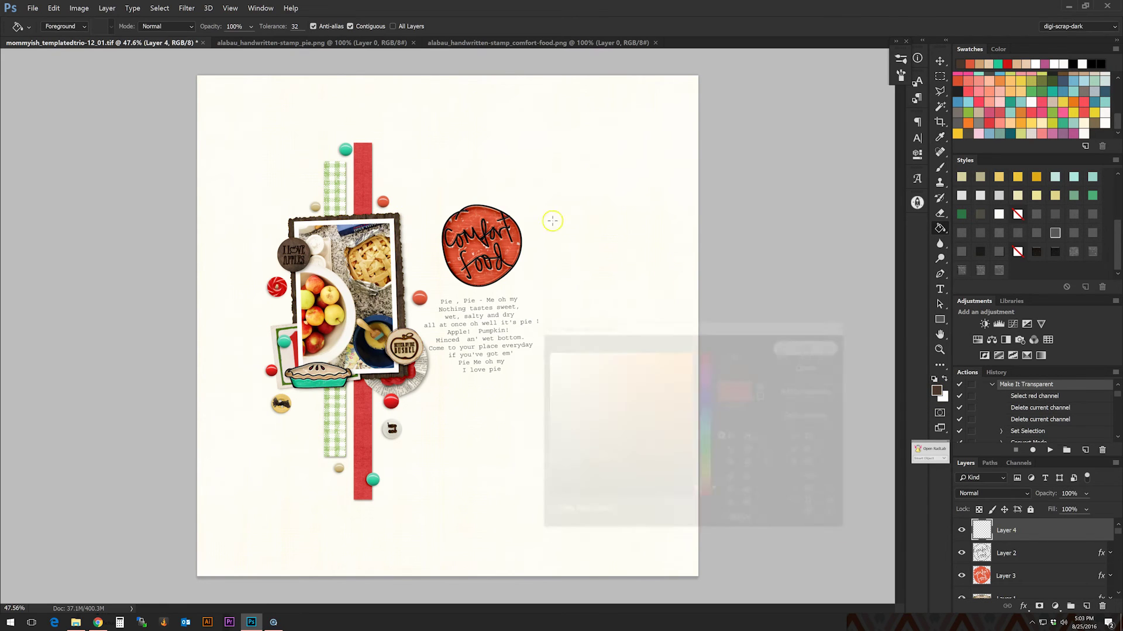
{"action": "left_click", "coordinate": [483, 246]}
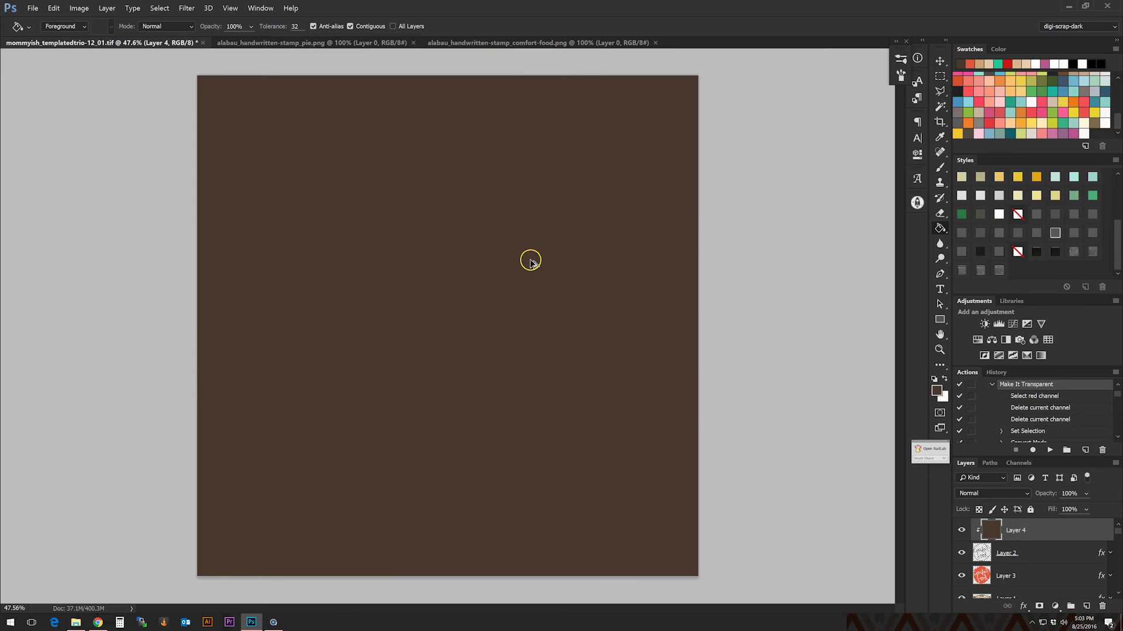
{"action": "key", "text": "ctrl+alt+g"}
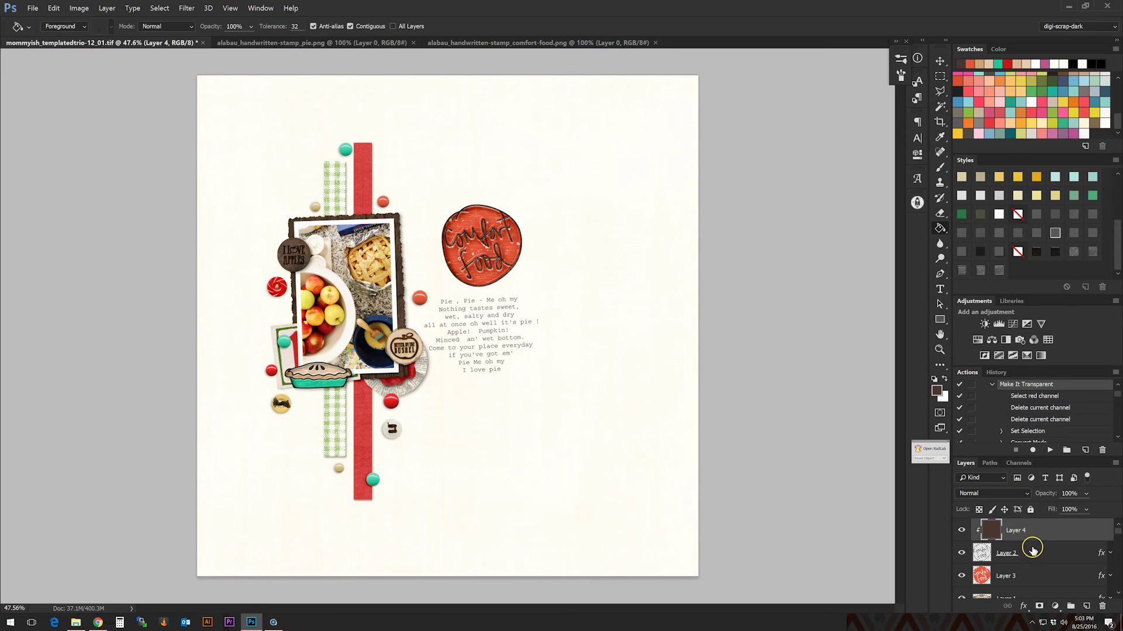
- Reselect the lettering layer and scroll to review the stamp
{"action": "left_click", "coordinate": [1016, 556]}
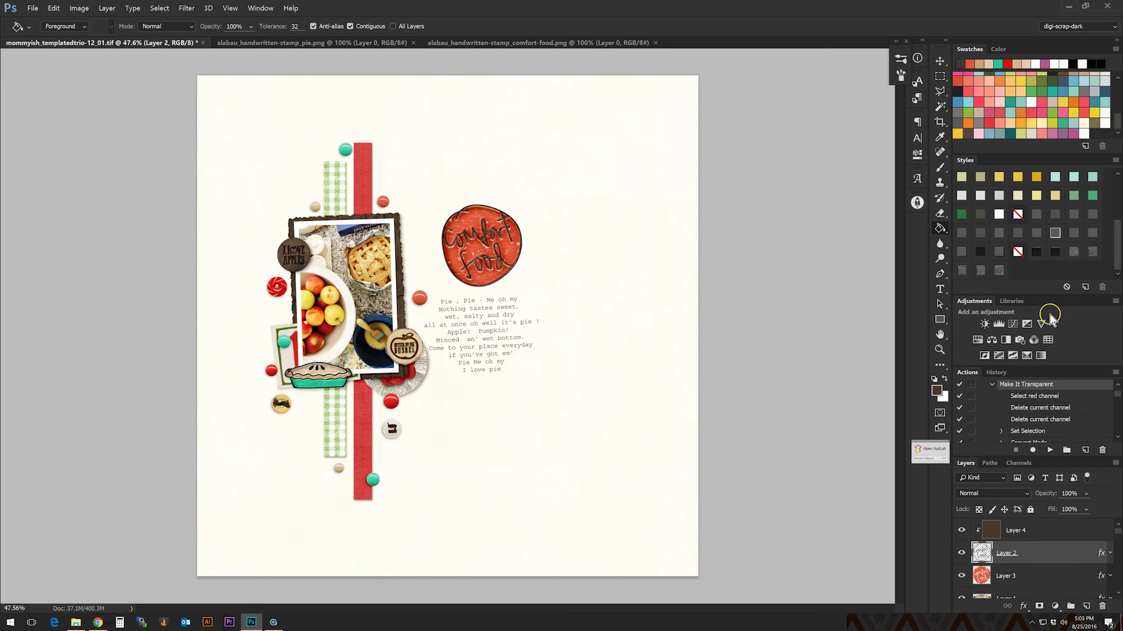
{"action": "scroll", "coordinate": [529, 157], "scroll_direction": "up", "scroll_amount": 5}
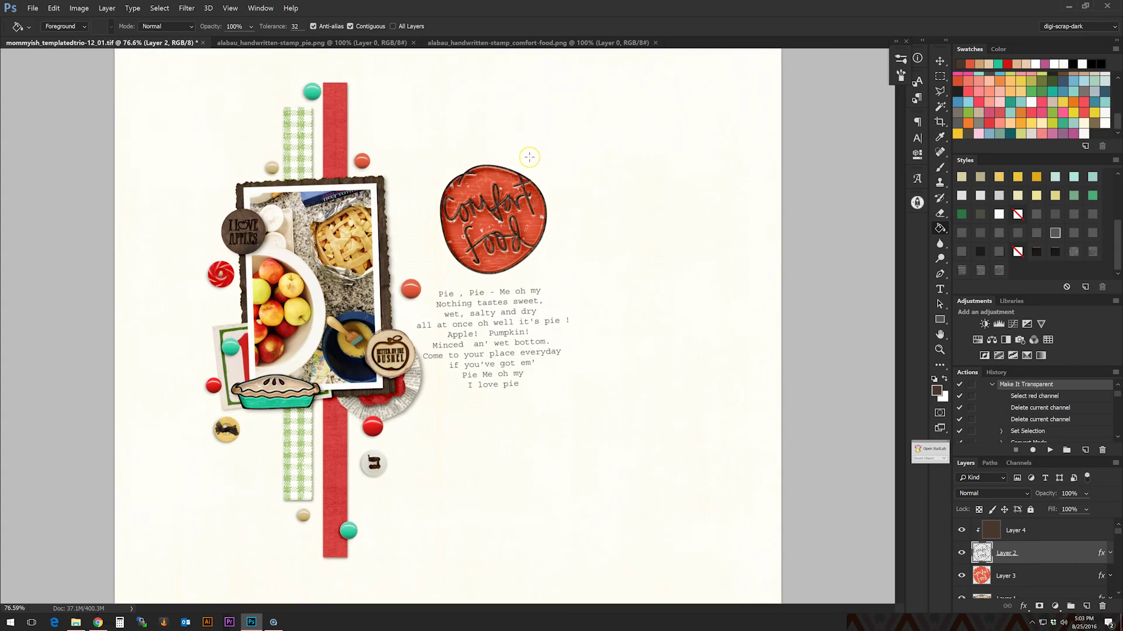
{"action": "scroll", "coordinate": [529, 156], "scroll_direction": "up", "scroll_amount": 2}
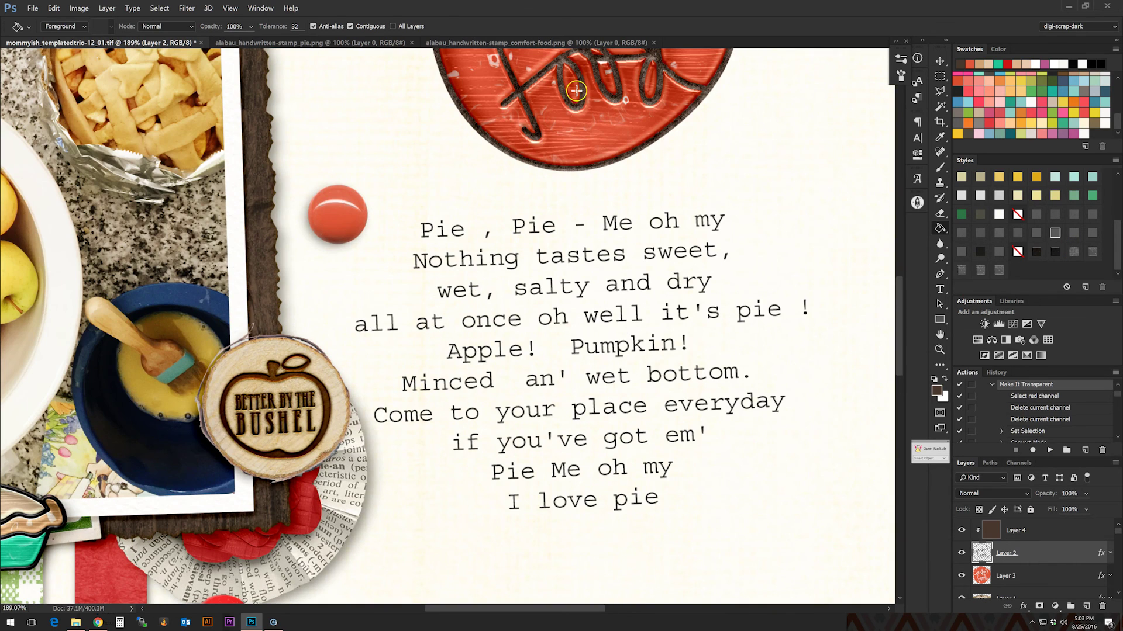
{"action": "scroll", "coordinate": [555, 267], "scroll_direction": "up", "scroll_amount": 5}
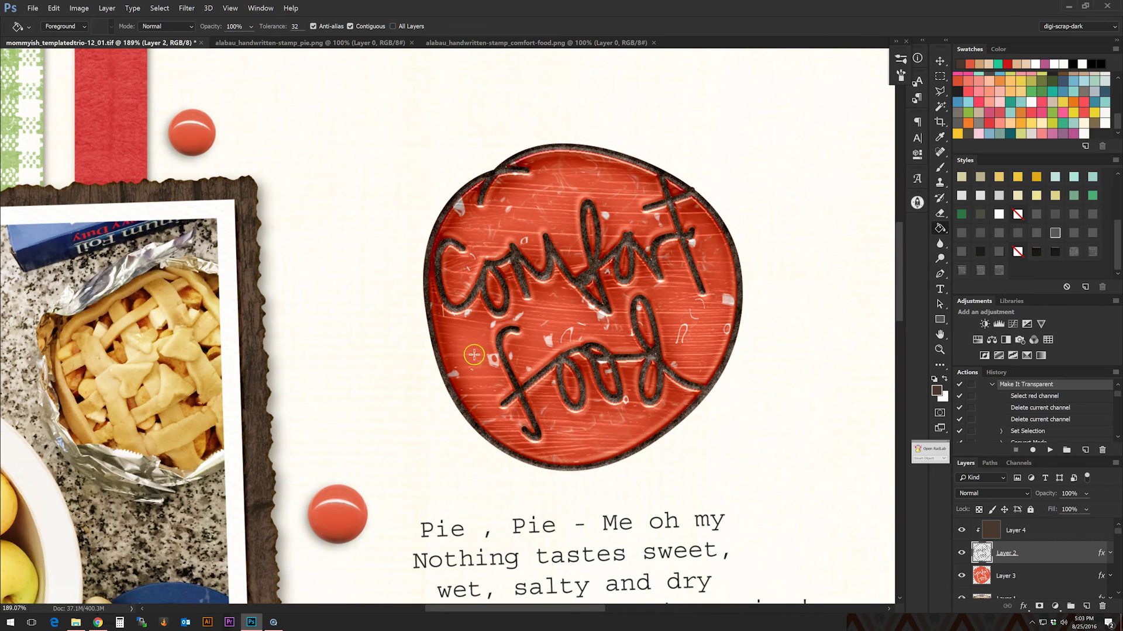
{"action": "scroll", "coordinate": [552, 378], "scroll_direction": "down", "scroll_amount": 5}
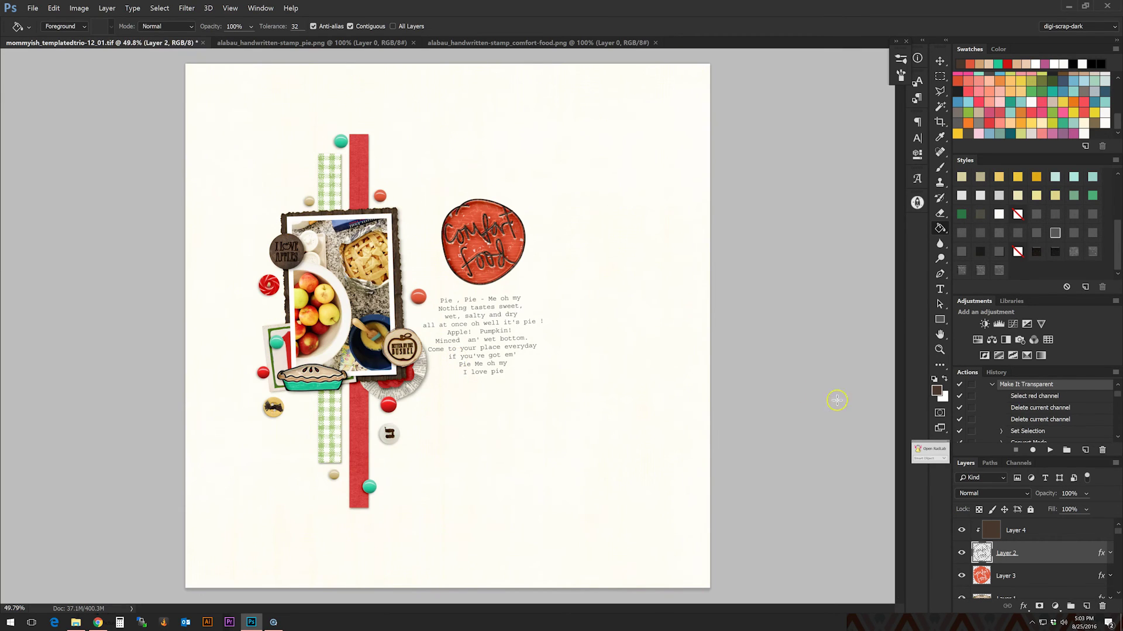
- Remove the lettering's style and delete the brown clipped layer
{"action": "left_click", "coordinate": [1018, 251]}
{"action": "left_click", "coordinate": [1055, 531]}
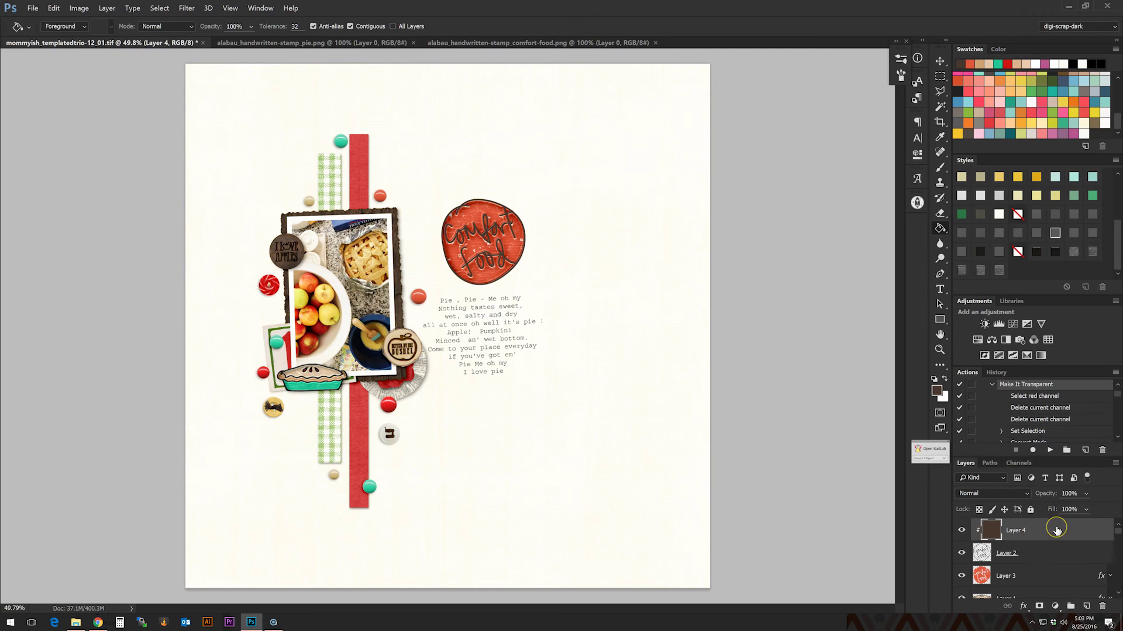
{"action": "key", "text": "Delete"}
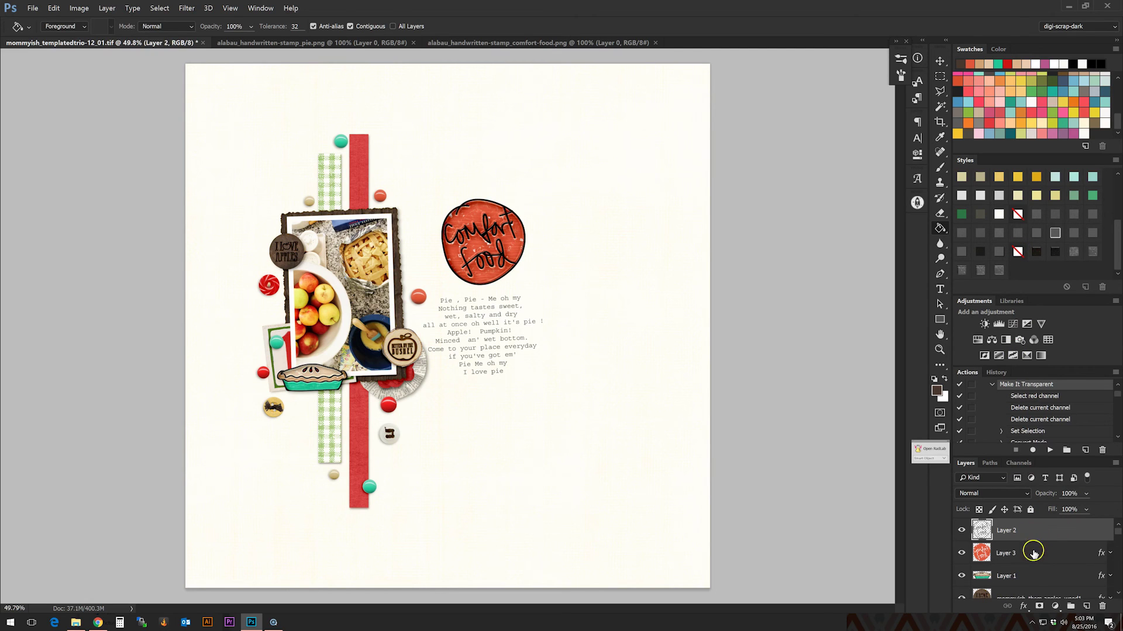
- Add a layer clipped to Layer 3 and pick a muted red sampled from a brad
{"action": "left_click_drag", "start_coordinate": [1029, 546], "coordinate": [1089, 608]}
{"action": "left_click", "coordinate": [1088, 609]}
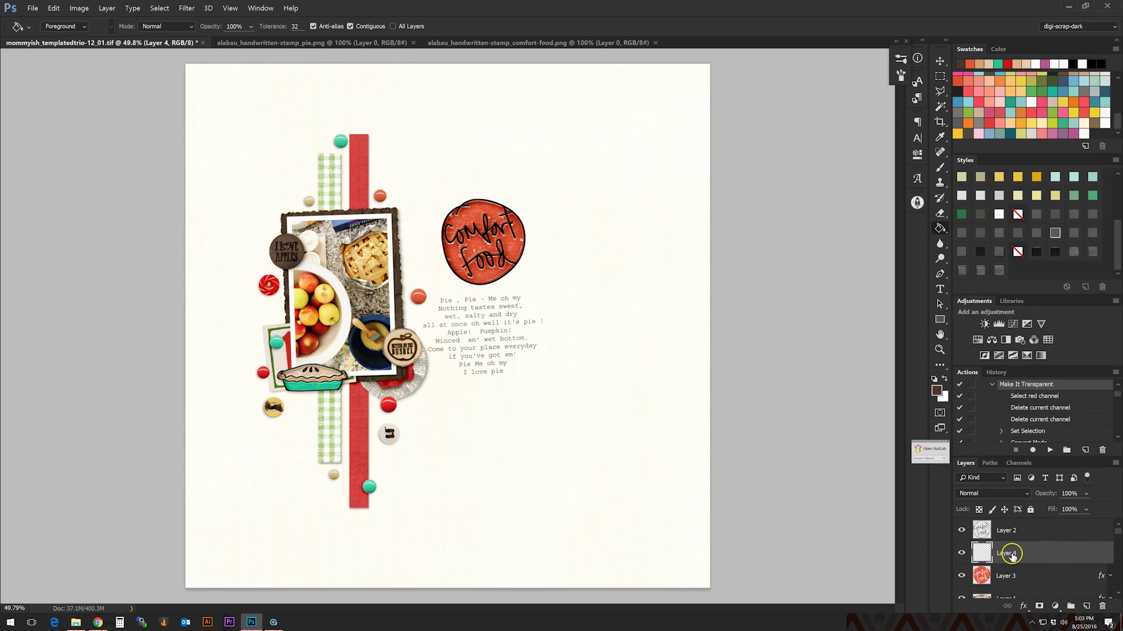
{"action": "key", "text": "ctrl+alt+g"}
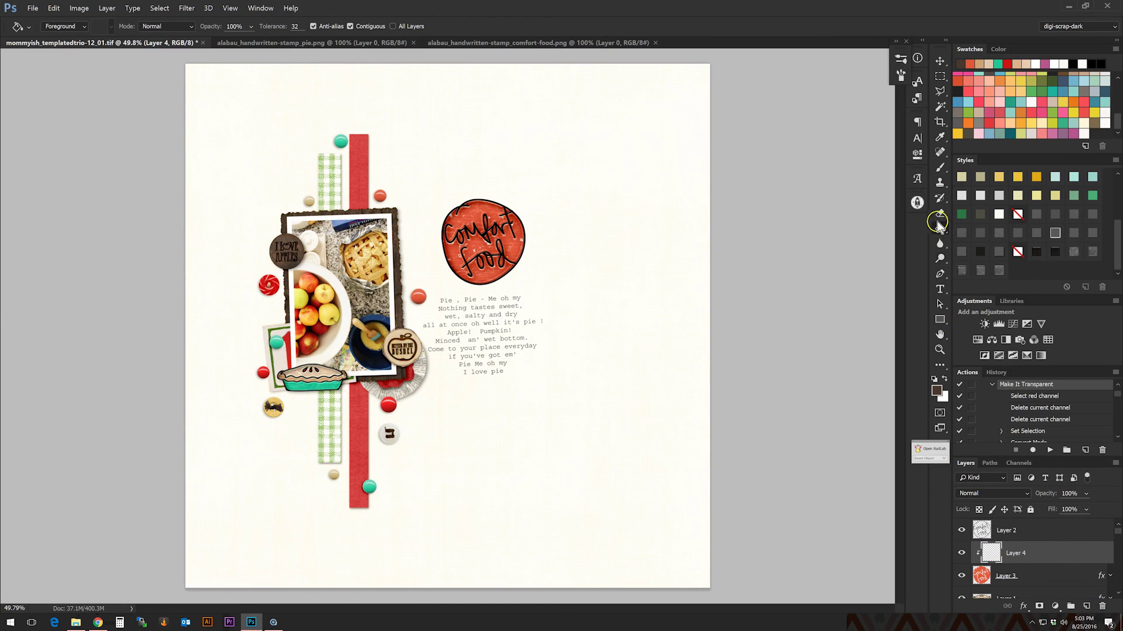
{"action": "left_click", "coordinate": [937, 390]}
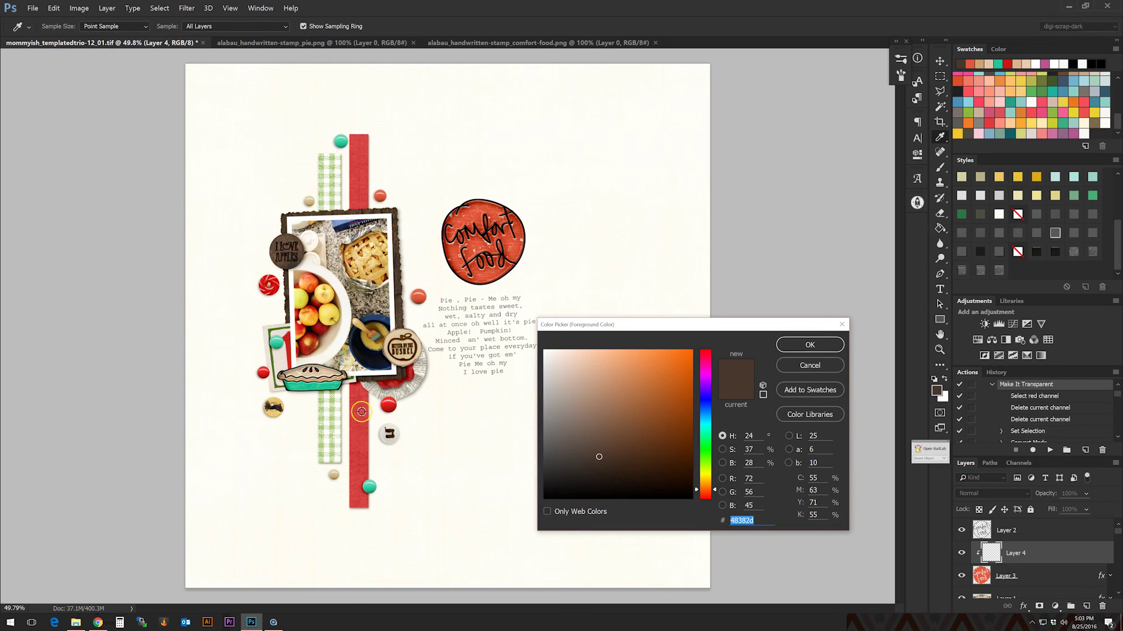
{"action": "left_click", "coordinate": [391, 404]}
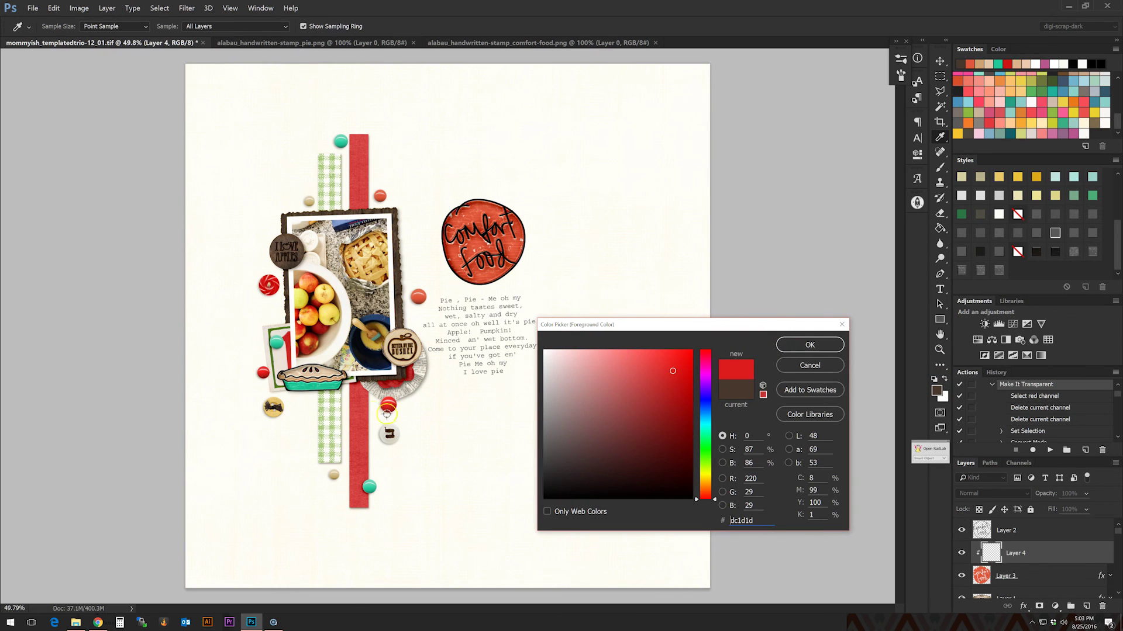
{"action": "left_click", "coordinate": [647, 382]}
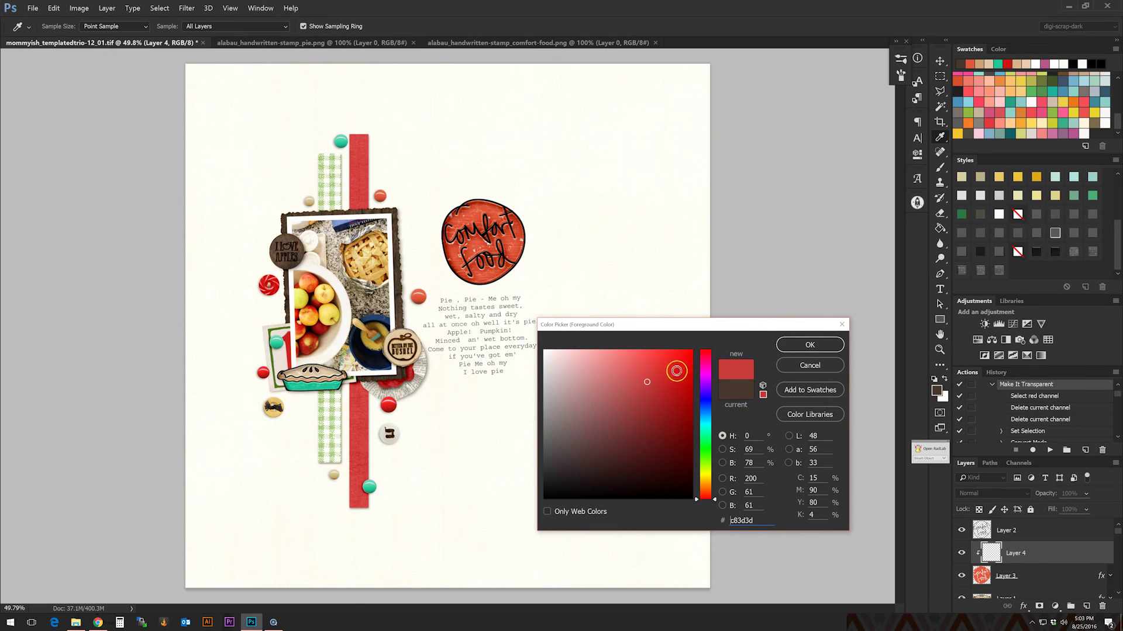
{"action": "left_click", "coordinate": [802, 345]}
- Fill the clipped layer with the muted red, then sample green from the gingham strip
{"action": "key", "text": "g"}
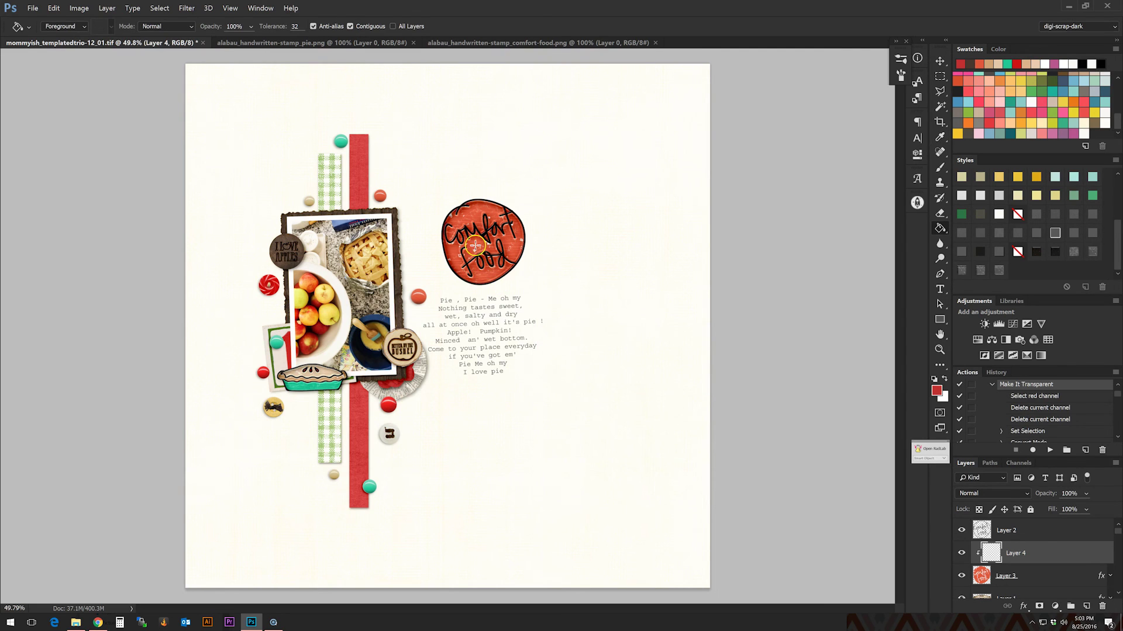
{"action": "left_click", "coordinate": [474, 252]}
{"action": "left_click", "coordinate": [520, 257]}
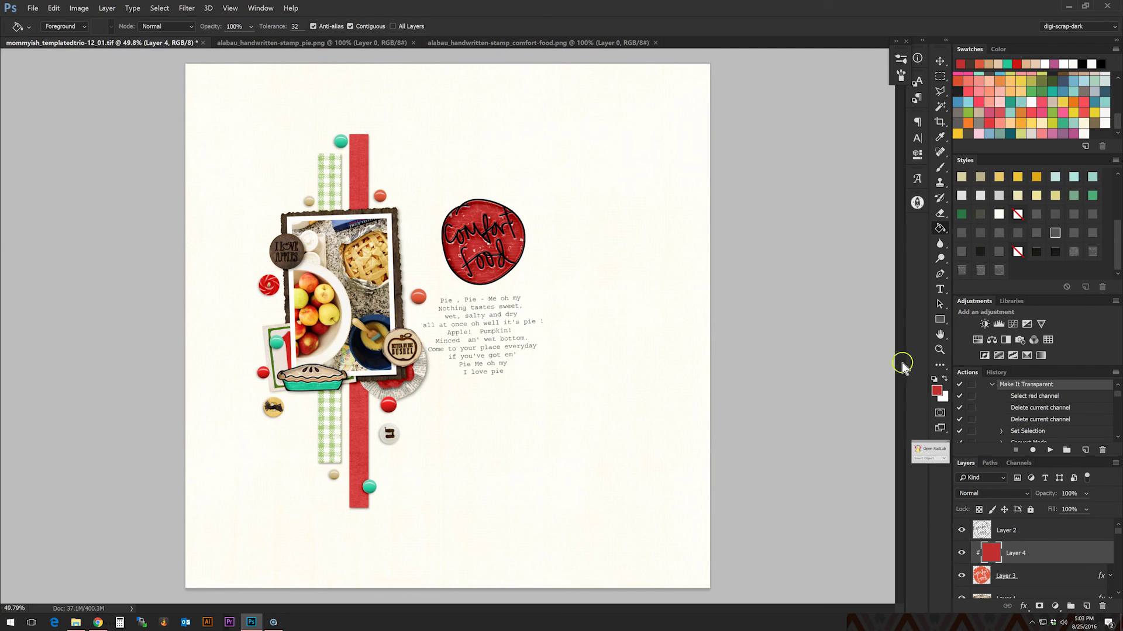
{"action": "left_click", "coordinate": [936, 391]}
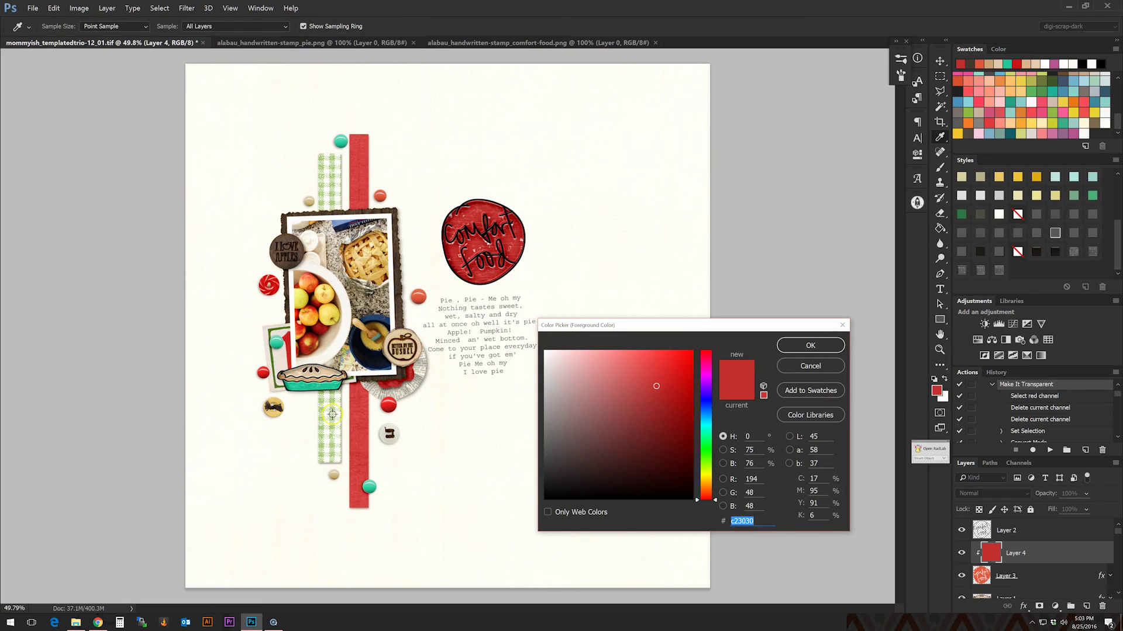
{"action": "left_click", "coordinate": [333, 408]}
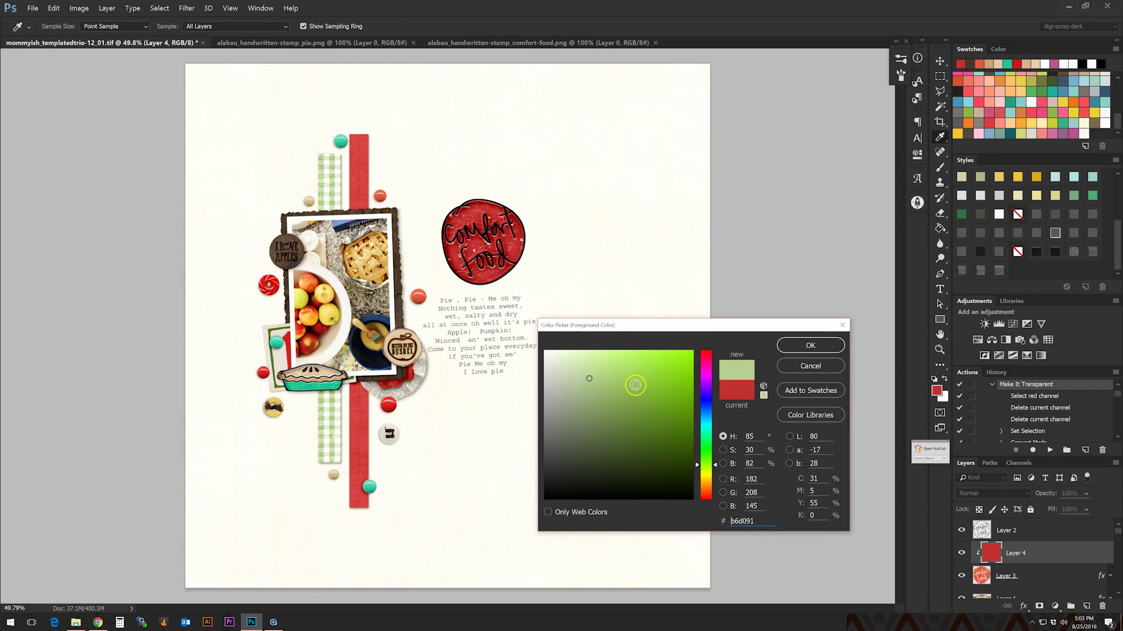
- Accept the sampled gingham green and fill the clipped Layer 4 with it
{"action": "left_click", "coordinate": [782, 346]}
{"action": "left_click", "coordinate": [502, 211]}
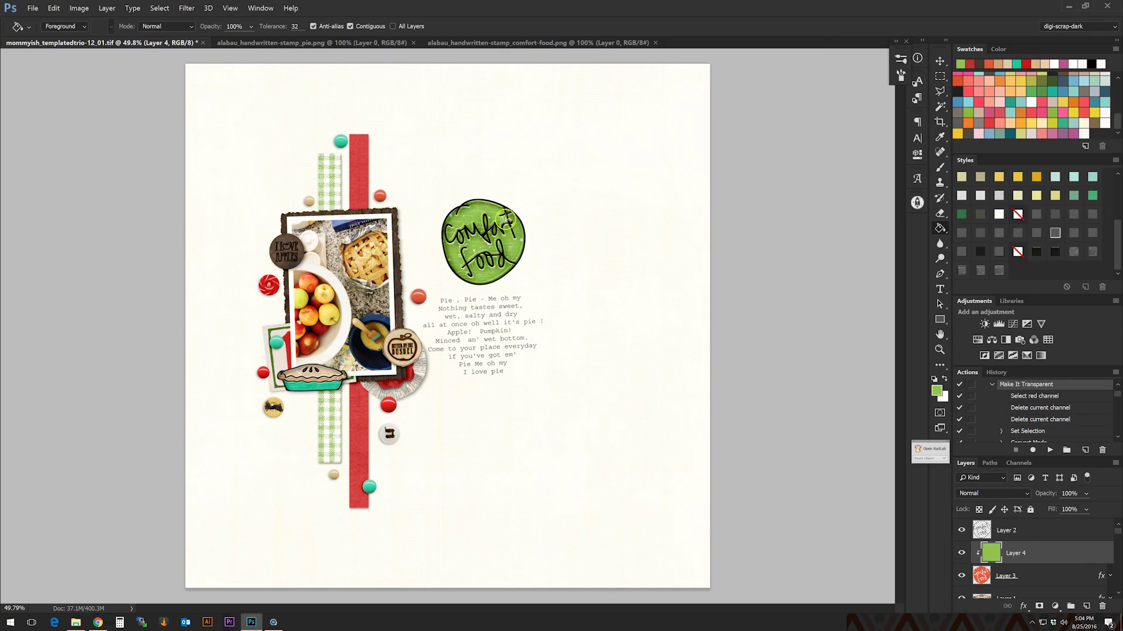